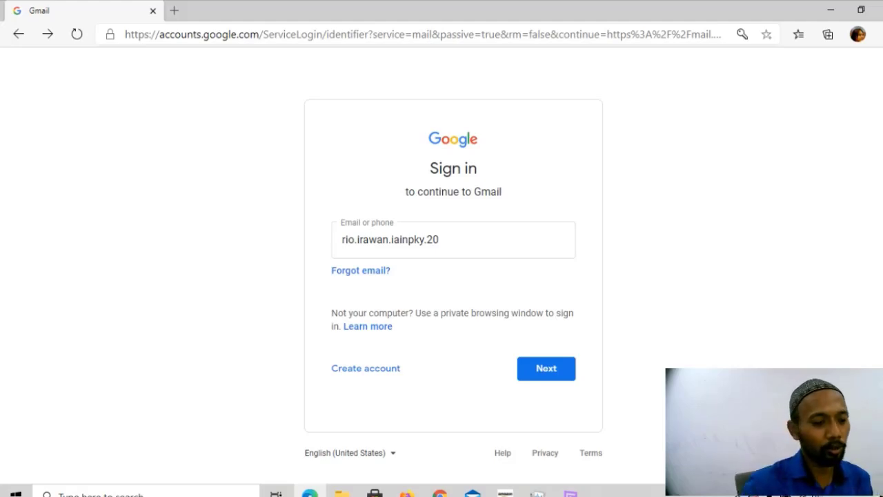
# Finish Gmail sign-in with the account password, dismiss notifications, and open Google Drive from Google apps.
pyautogui.press('Return')
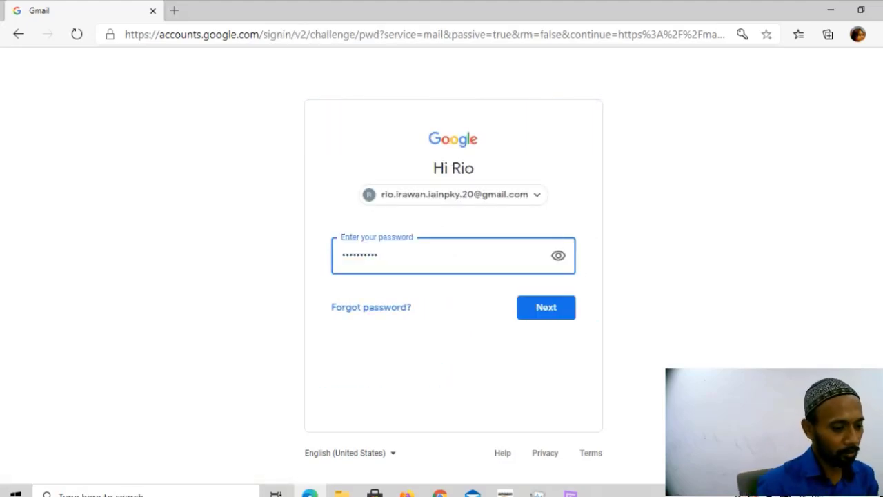
pyautogui.press('Return')
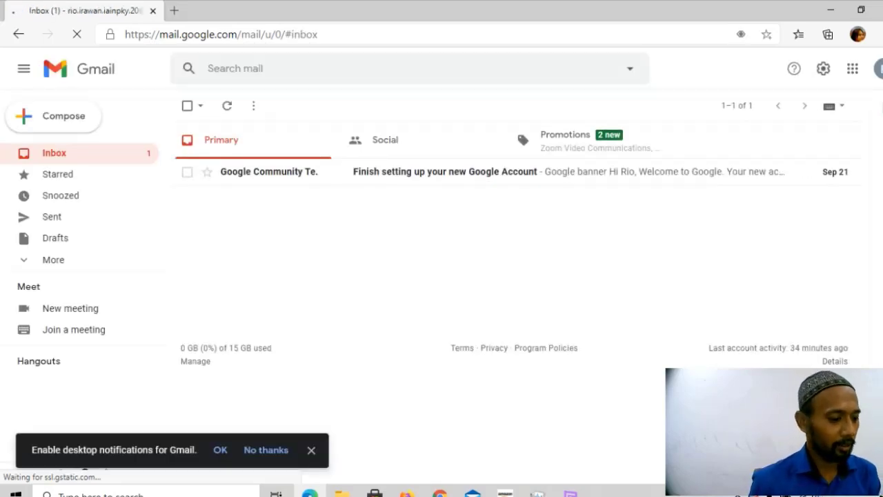
pyautogui.click(311, 449)
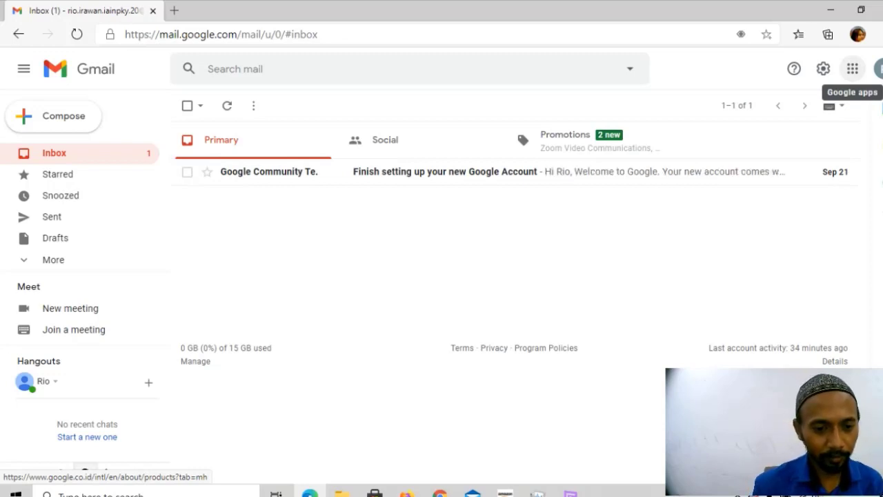
pyautogui.click(853, 68)
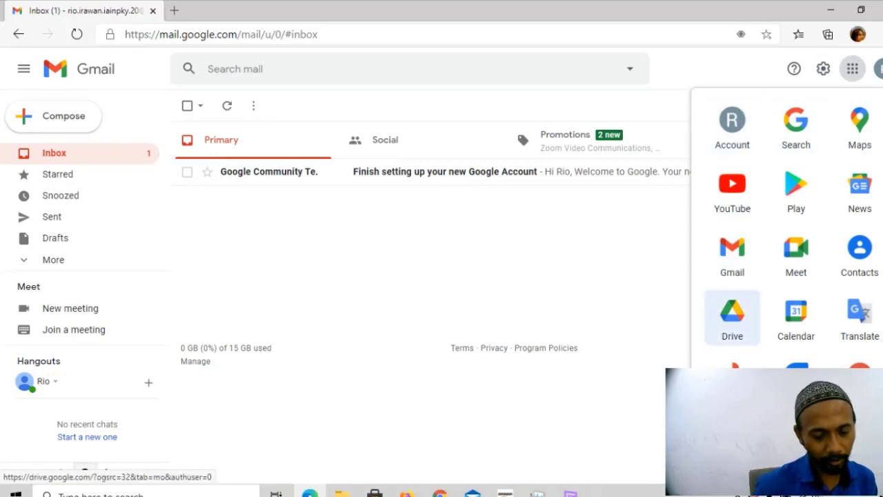
pyautogui.click(732, 318)
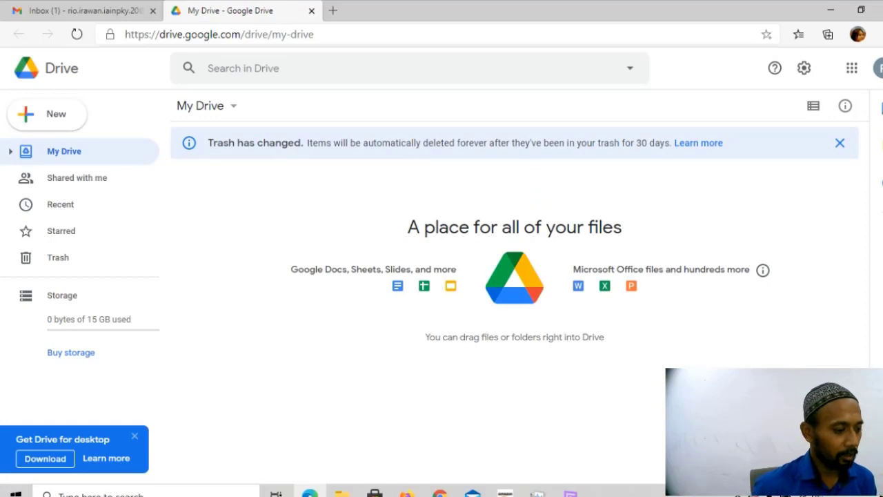
# Close the 'Get Drive for desktop' promotion in the bottom-left corner.
pyautogui.click(134, 436)
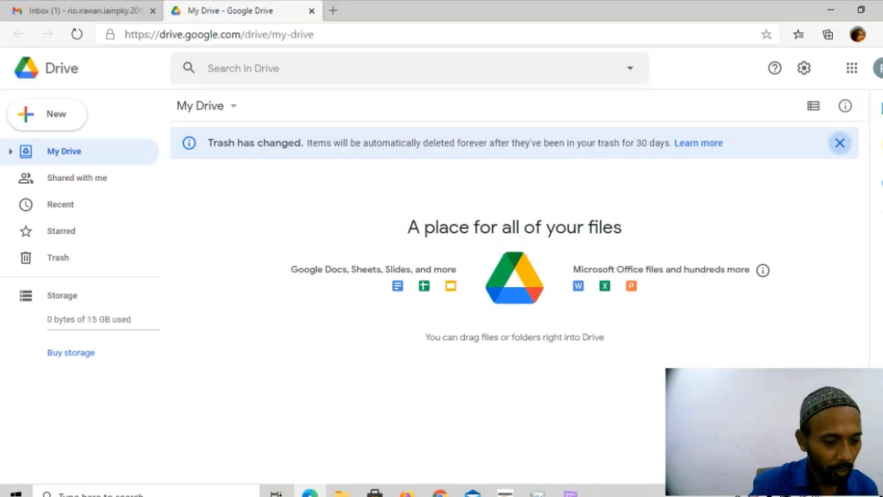
# Dismiss the 'Trash has changed' banner and open the Buy storage page.
pyautogui.click(840, 143)
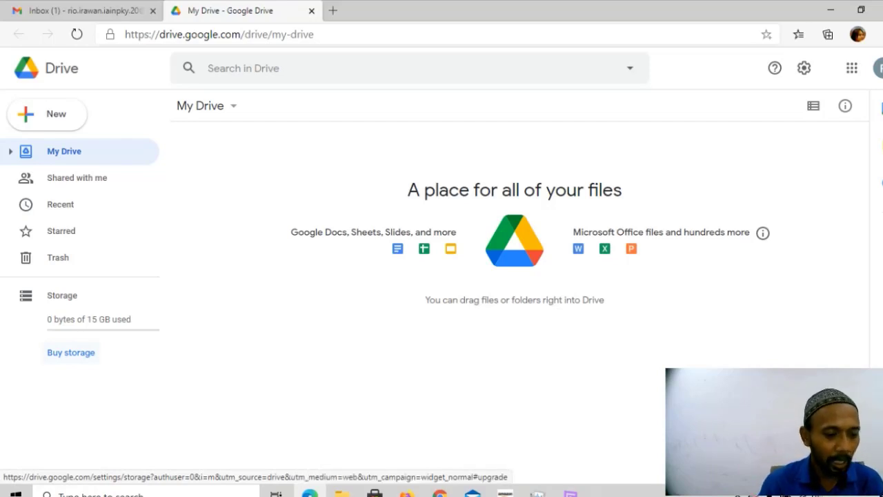
pyautogui.click(70, 352)
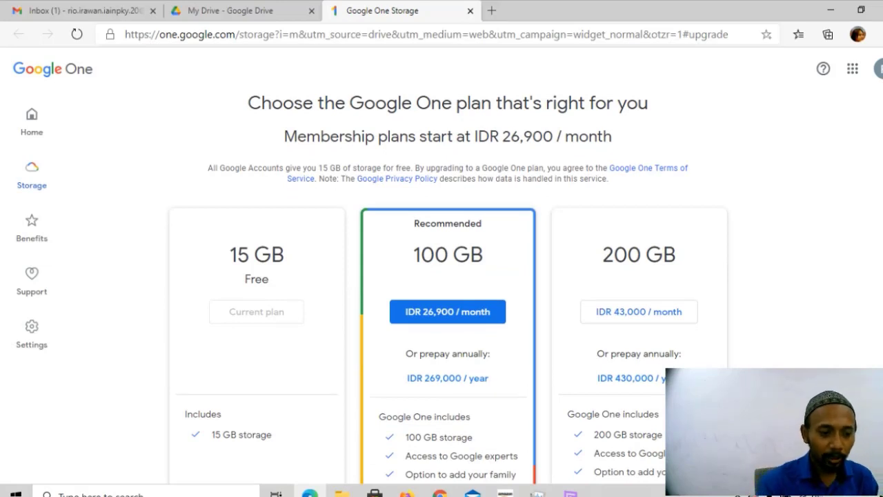
# Browse the Google One plans from 15 GB to 2 TB, then close the storage tab.
pyautogui.scroll(-7, 448, 275)
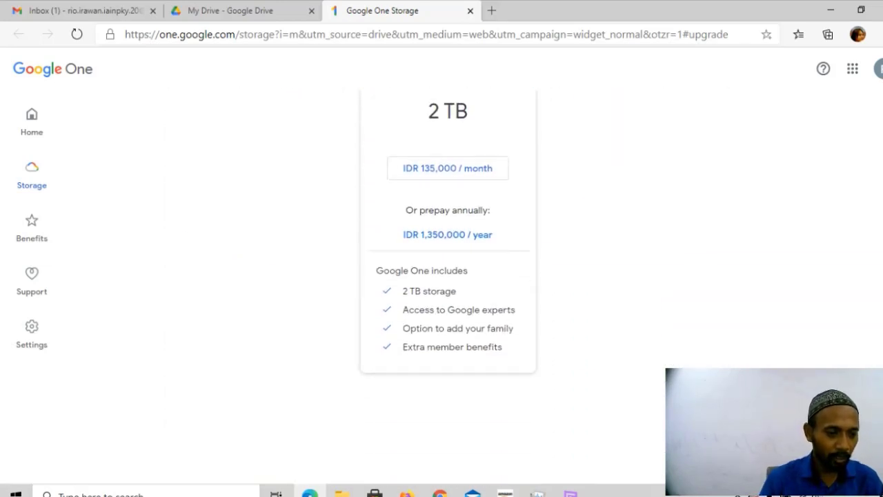
pyautogui.scroll(5, 448, 276)
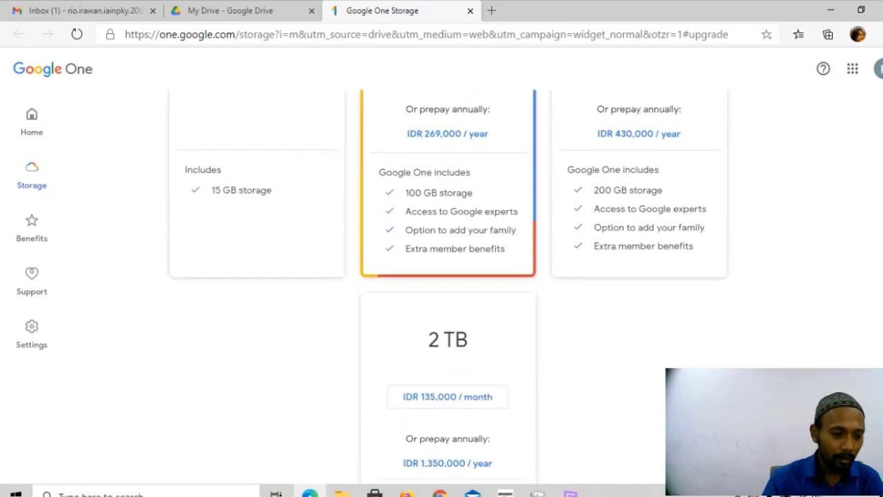
pyautogui.scroll(-4, 448, 276)
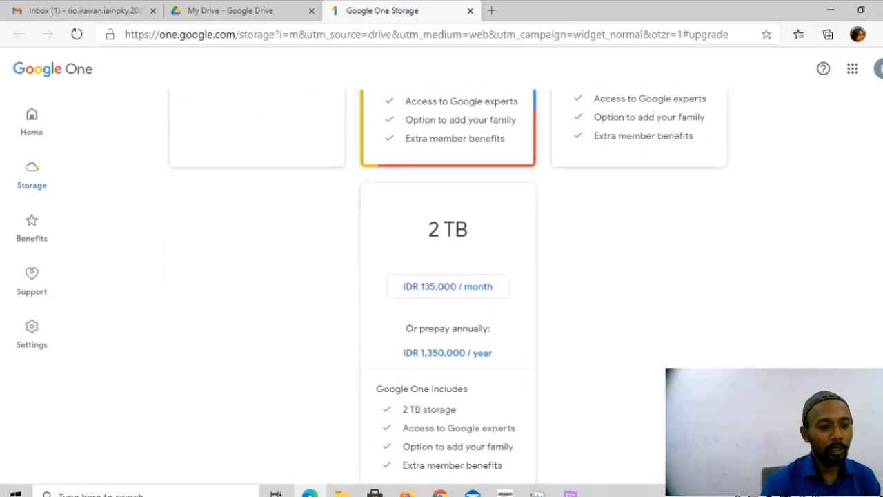
pyautogui.scroll(6, 447, 276)
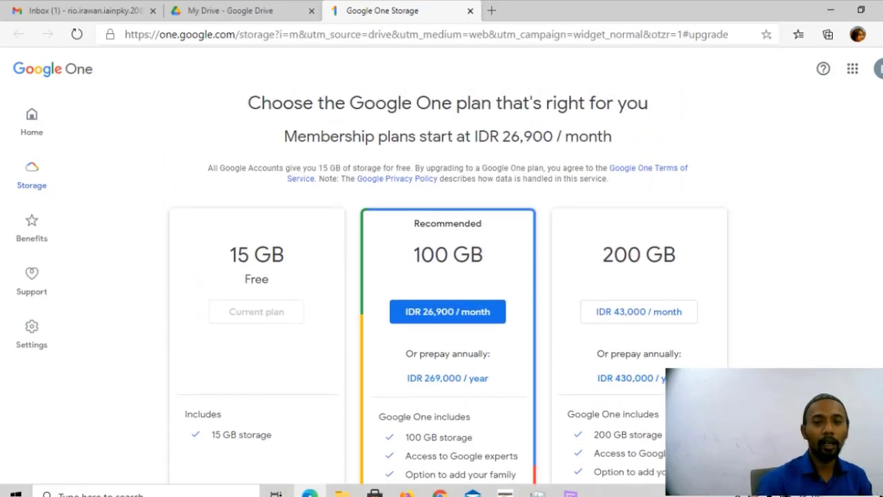
pyautogui.scroll(-3, 448, 276)
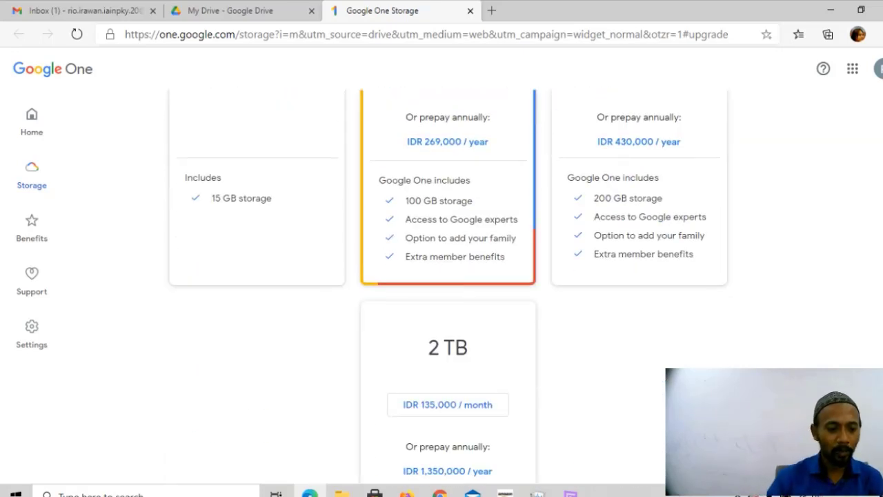
pyautogui.scroll(2, 448, 276)
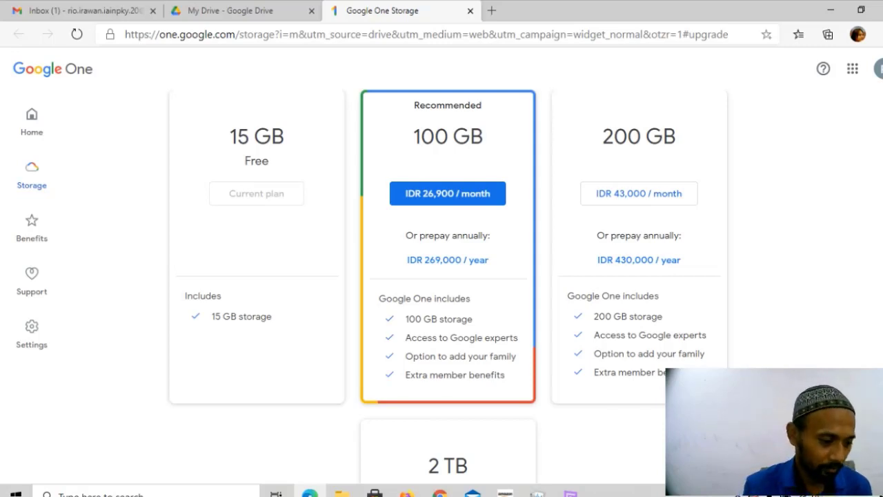
pyautogui.scroll(-3, 448, 287)
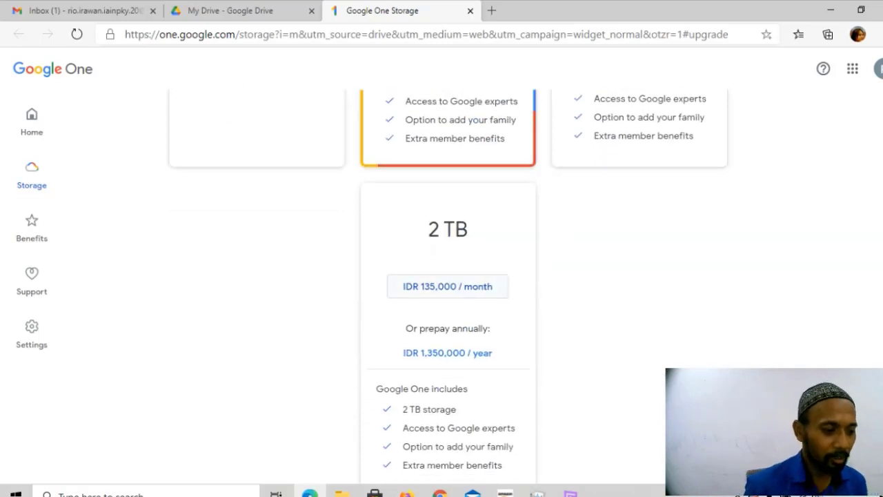
pyautogui.scroll(3, 448, 276)
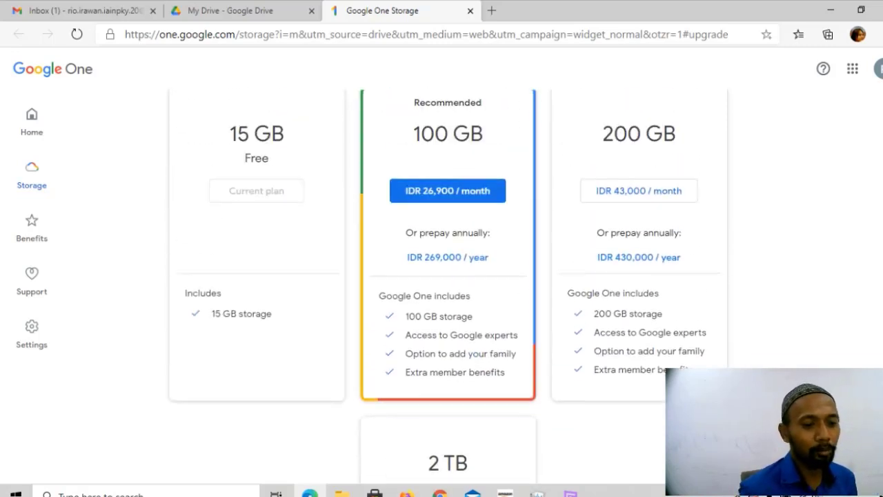
pyautogui.scroll(3, 448, 276)
pyautogui.scroll(-1, 448, 276)
pyautogui.scroll(-1, 448, 276)
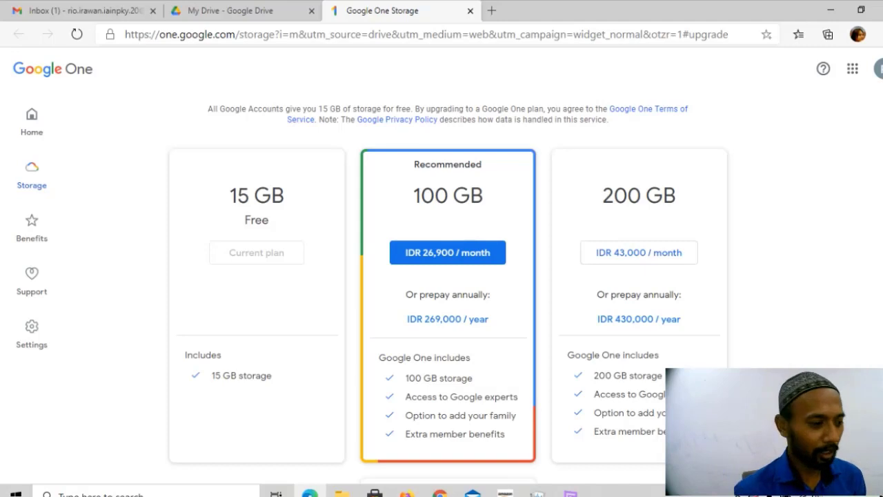
pyautogui.scroll(1, 449, 276)
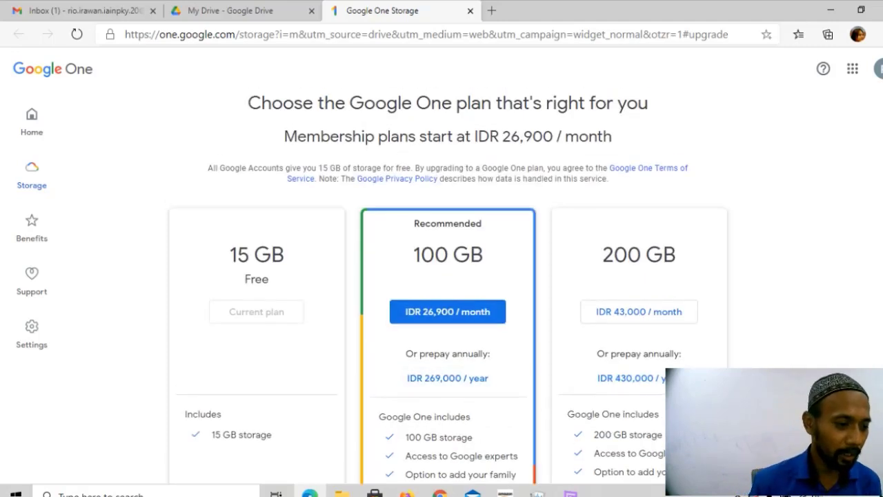
pyautogui.scroll(-1, 448, 276)
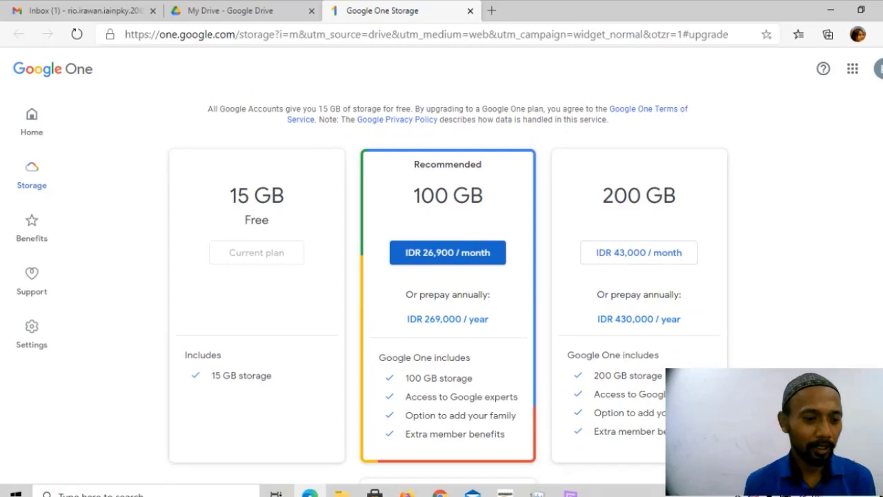
pyautogui.scroll(1, 449, 275)
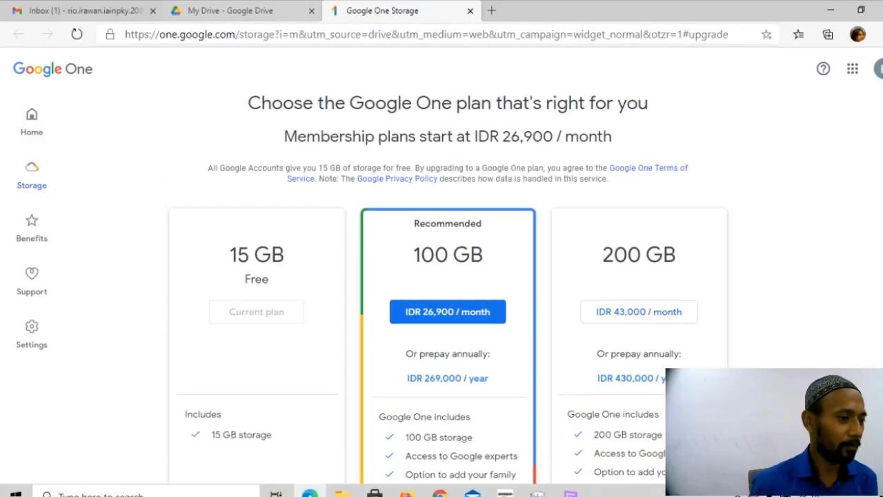
pyautogui.click(470, 10)
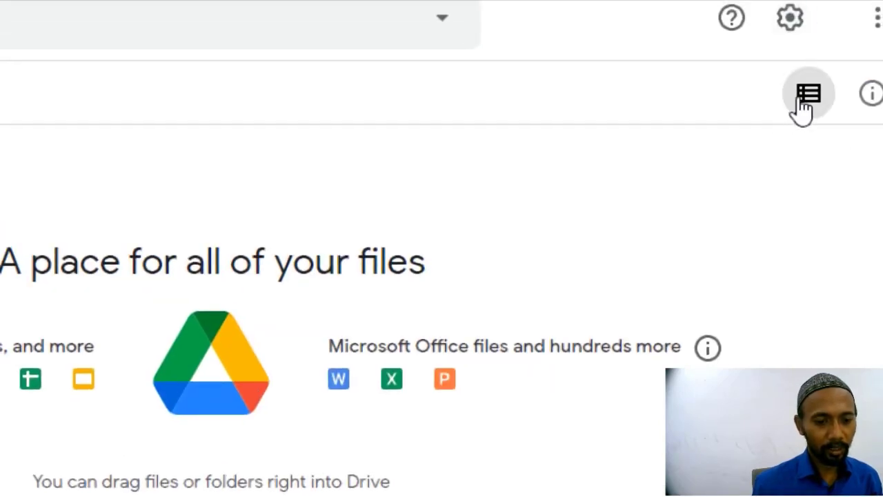
pyautogui.click(804, 105)
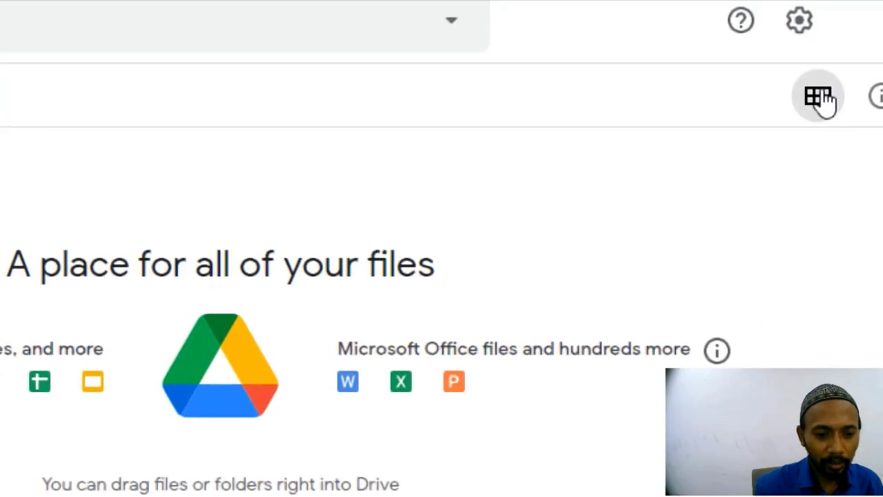
pyautogui.click(821, 100)
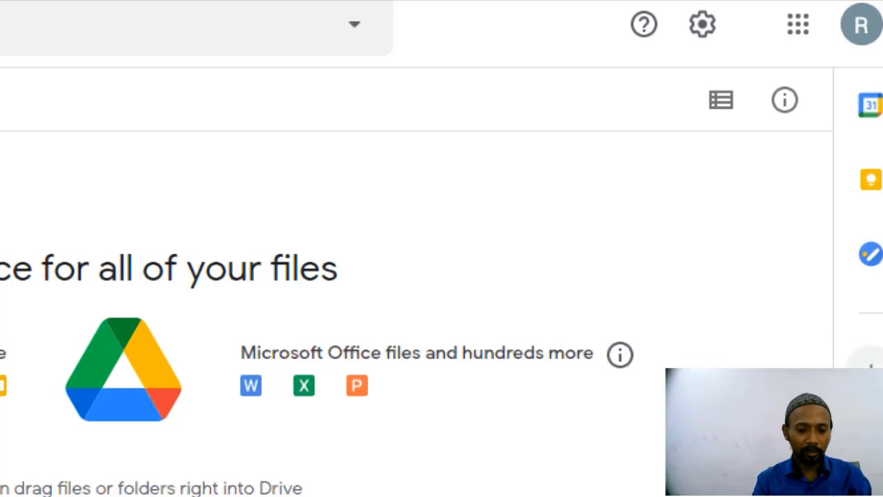
pyautogui.click(871, 367)
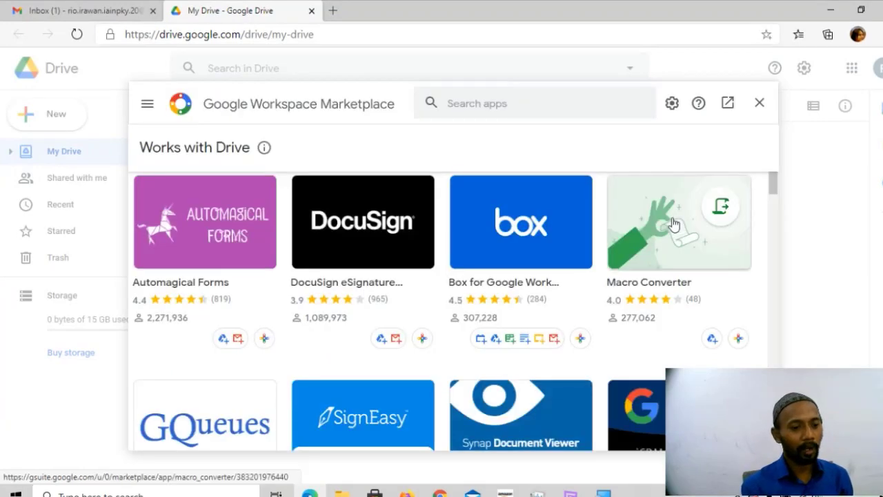
pyautogui.scroll(-3, 366, 251)
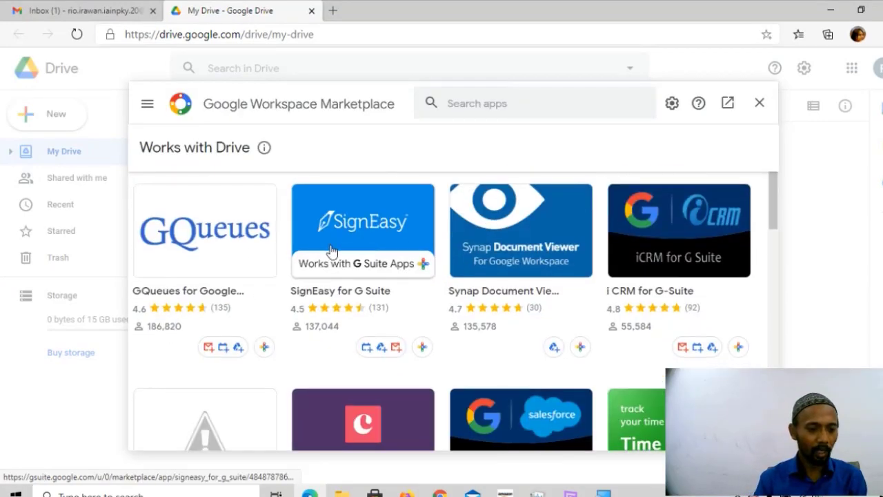
pyautogui.scroll(-6, 332, 250)
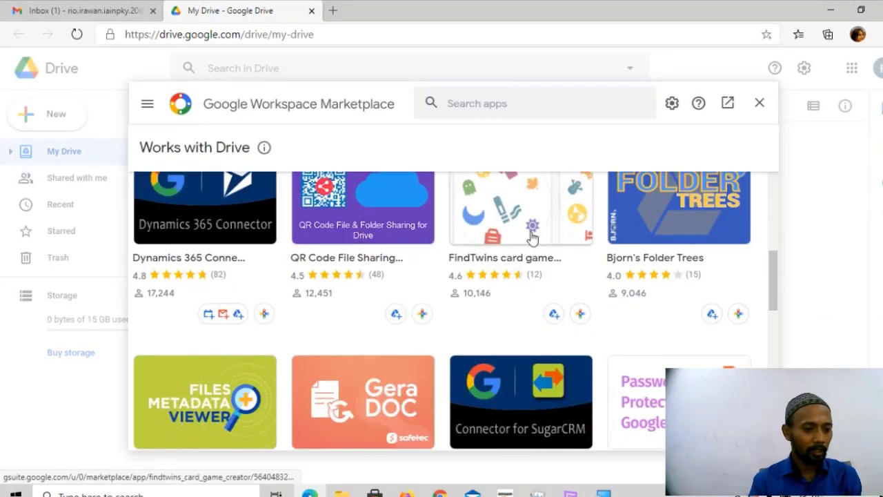
pyautogui.scroll(-3, 483, 258)
pyautogui.scroll(1, 469, 262)
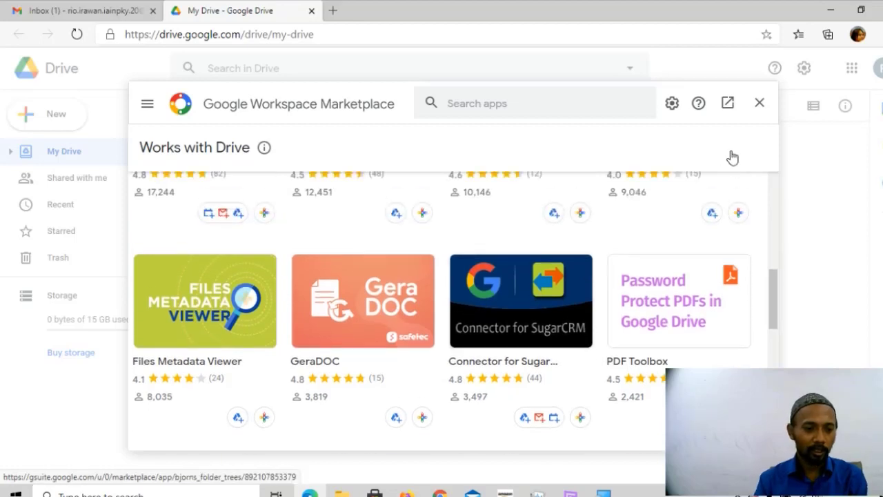
pyautogui.click(760, 102)
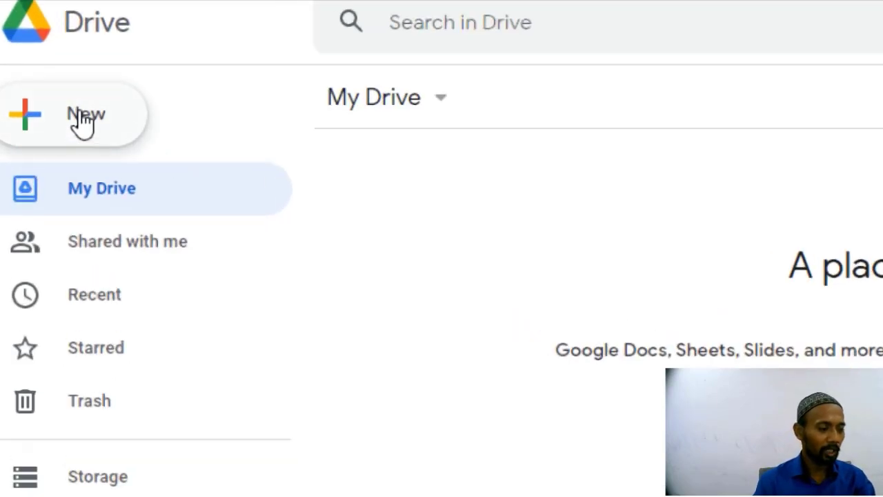
# Create a new folder in My Drive named with the account holder's full name.
pyautogui.click(80, 113)
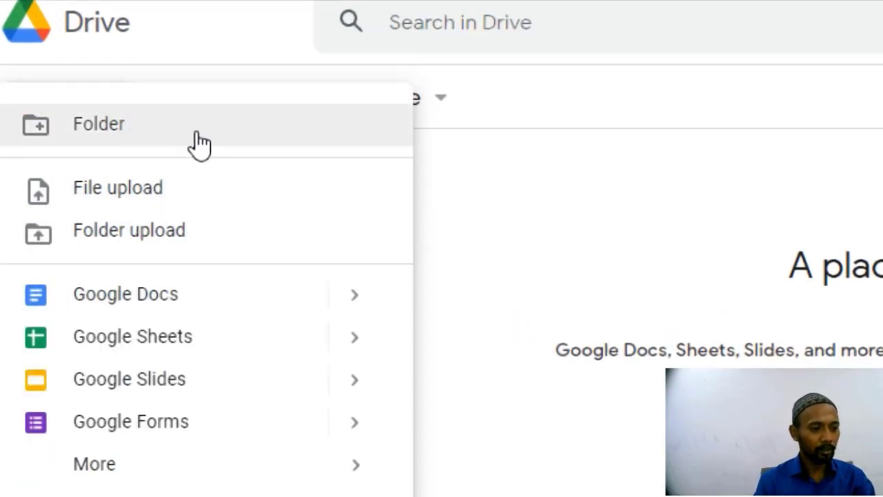
pyautogui.click(141, 135)
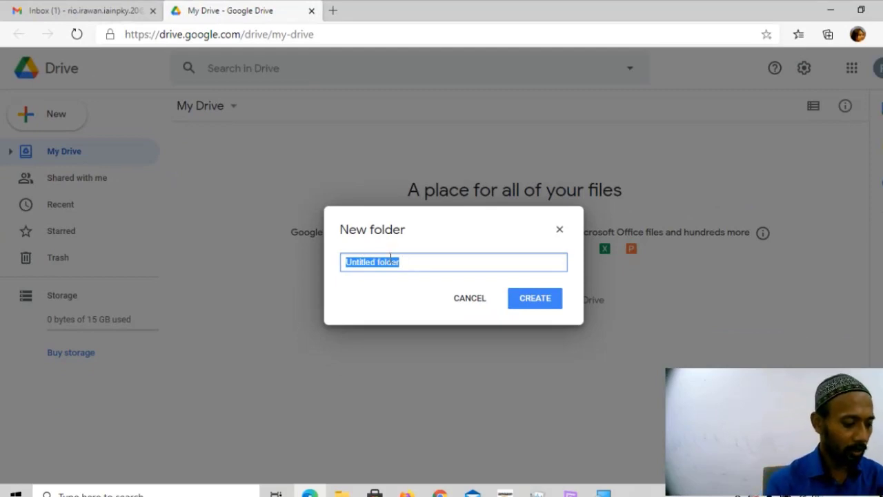
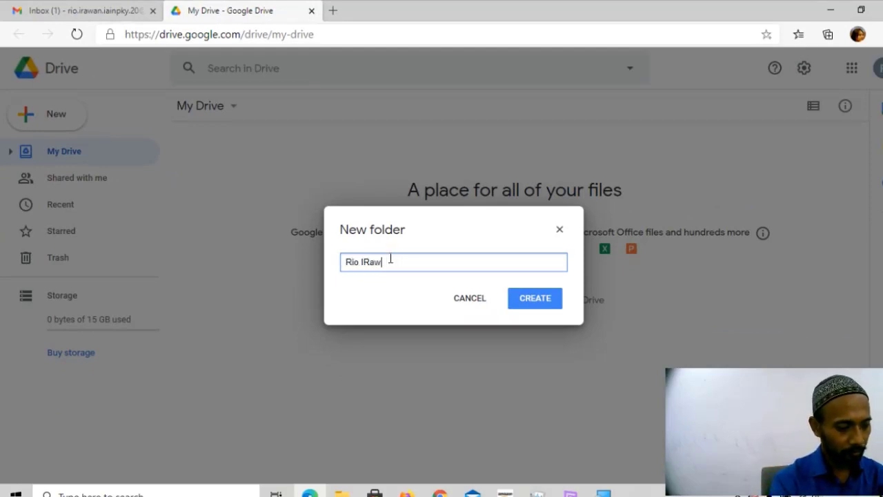
pyautogui.write('rawn')
pyautogui.press('BackSpace')
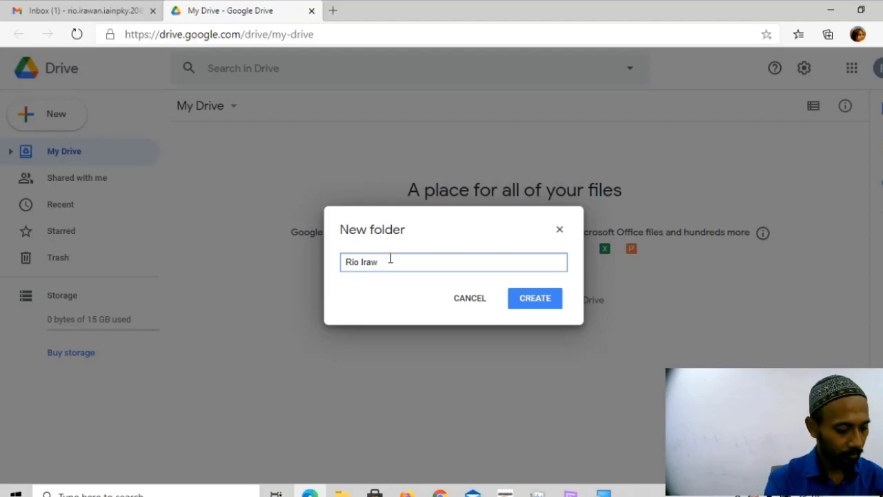
pyautogui.write('an')
pyautogui.click(552, 304)
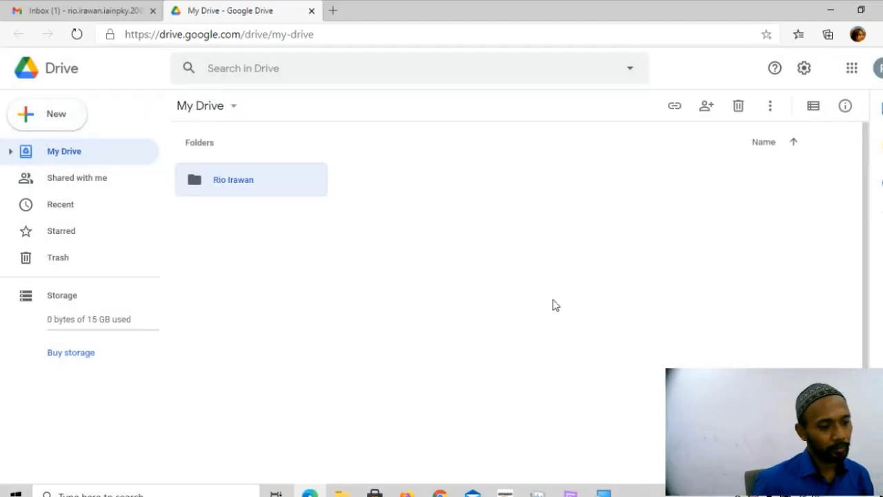
# Select and deselect the new folder, then bring up the My Drive right-click menu.
pyautogui.click(251, 189)
pyautogui.click(418, 228)
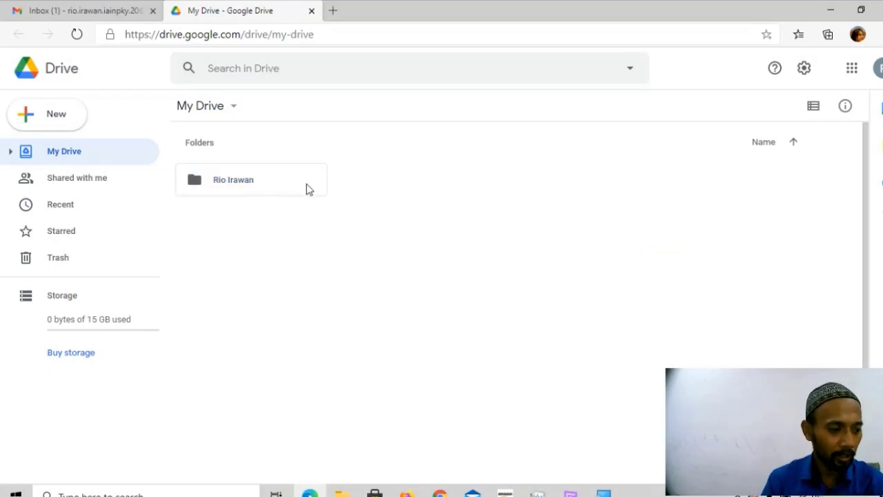
pyautogui.rightClick(397, 228)
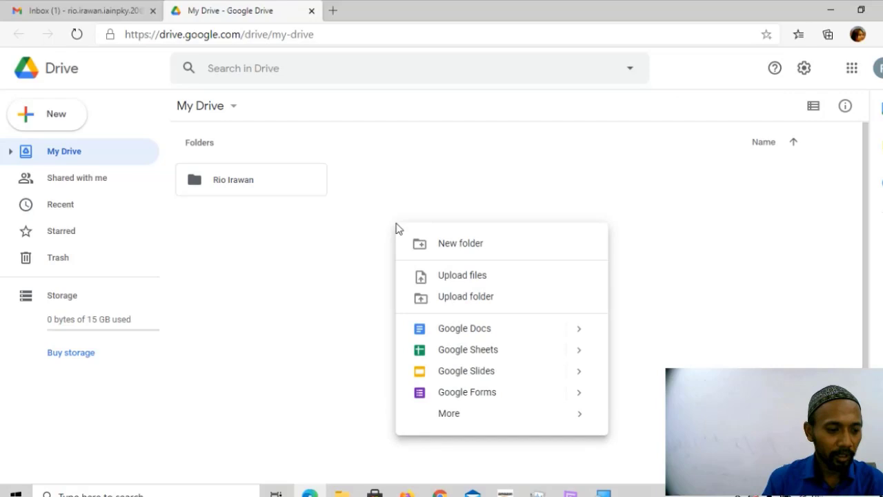
pyautogui.click(269, 246)
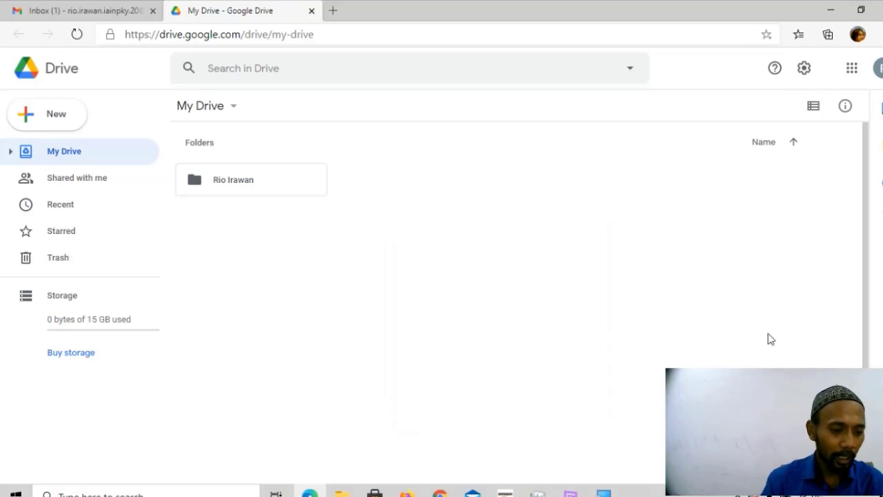
pyautogui.rightClick(500, 236)
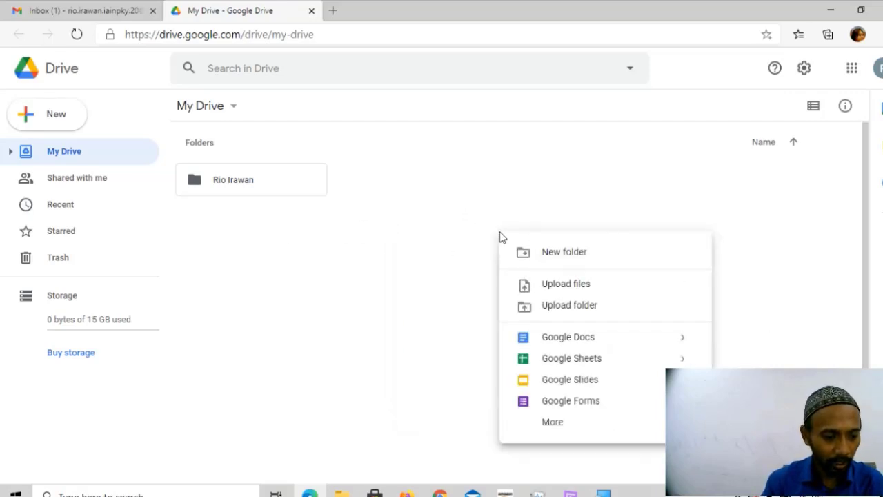
# Create a second folder named with the account holder's full name followed by 2020.
pyautogui.click(575, 253)
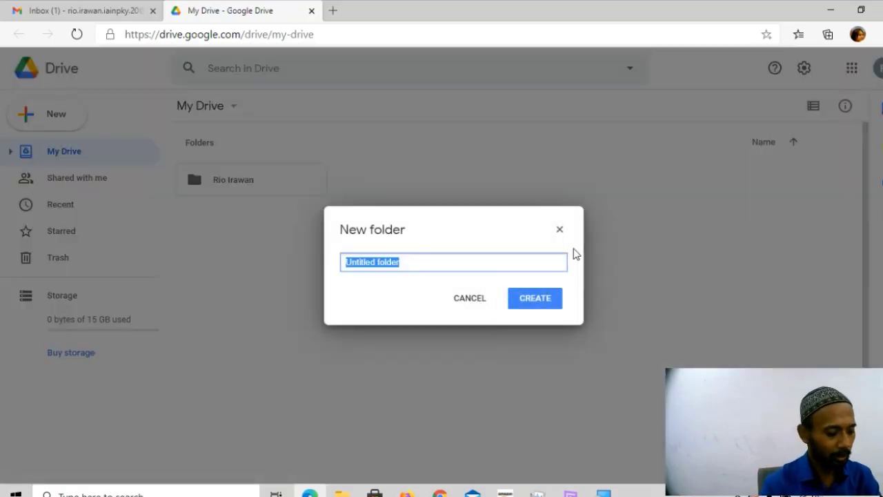
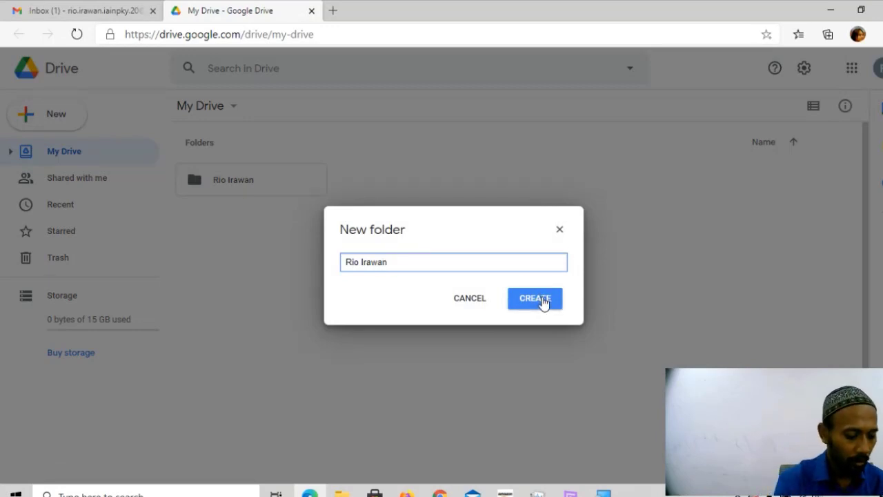
pyautogui.write('2020')
pyautogui.click(543, 302)
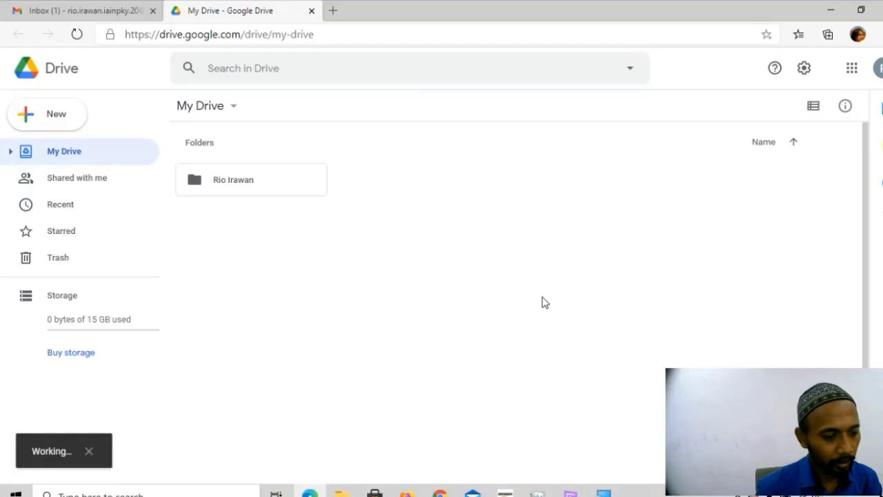
# Select each of the two folder tiles in turn, then clear the selection.
pyautogui.click(544, 303)
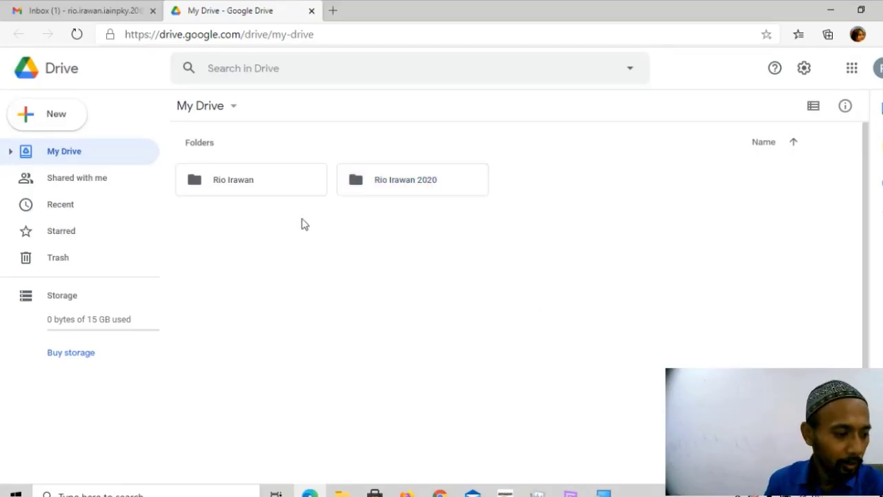
pyautogui.click(269, 191)
pyautogui.click(379, 181)
pyautogui.click(274, 189)
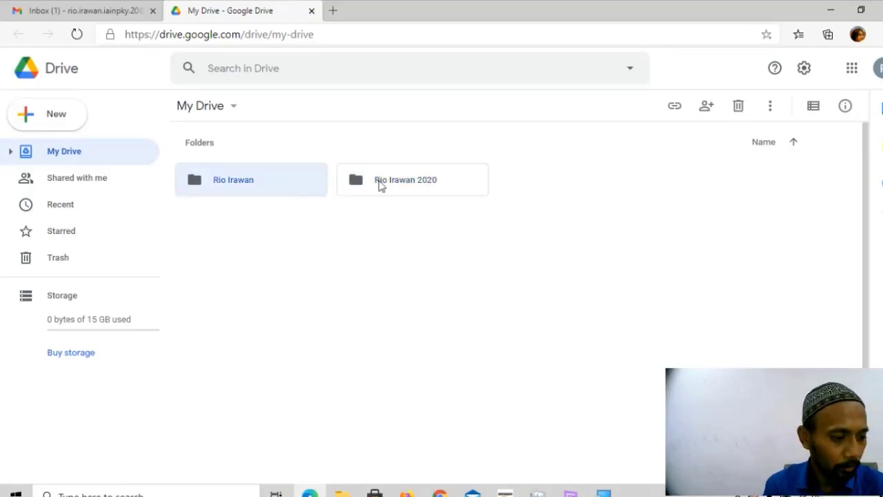
pyautogui.click(378, 188)
pyautogui.click(505, 281)
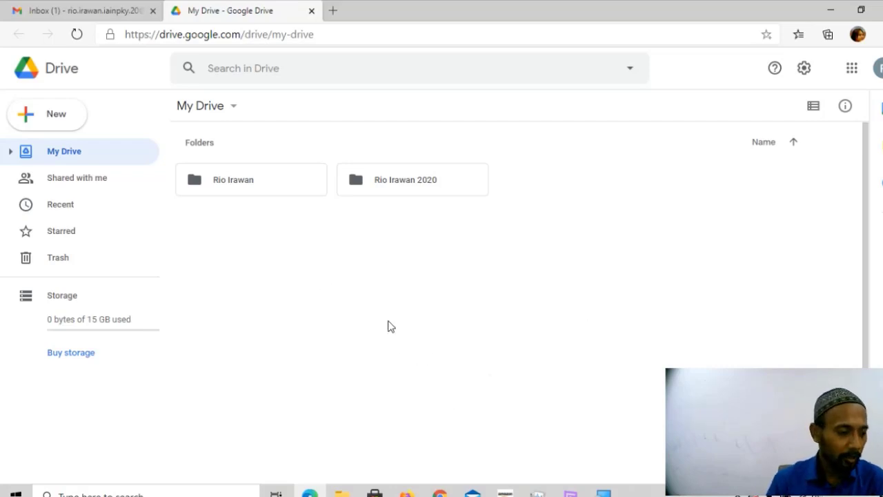
pyautogui.rightClick(578, 330)
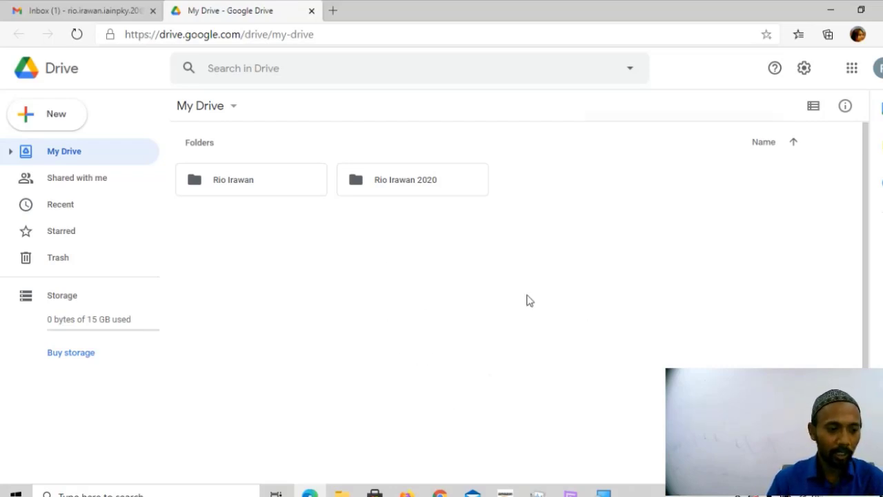
pyautogui.click(319, 242)
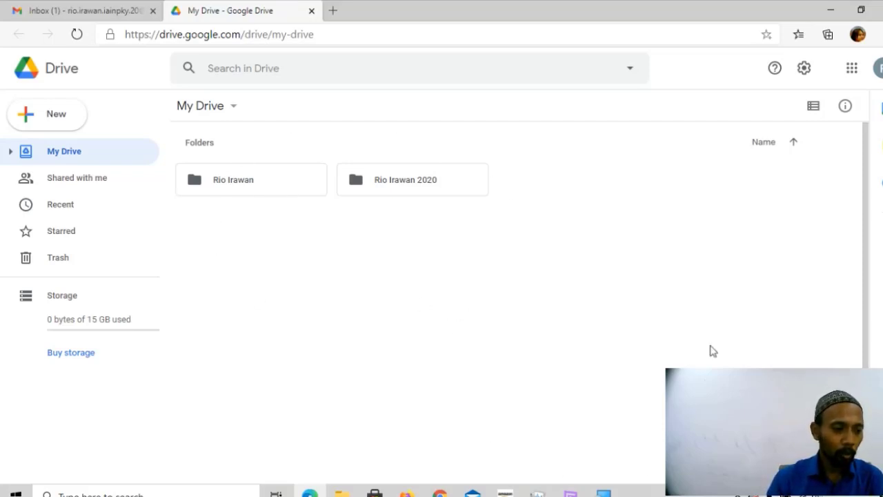
pyautogui.rightClick(477, 263)
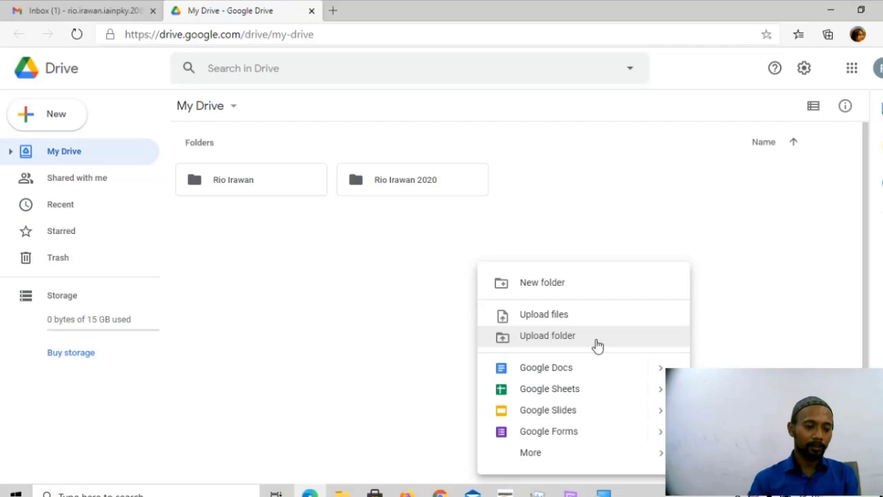
pyautogui.click(553, 320)
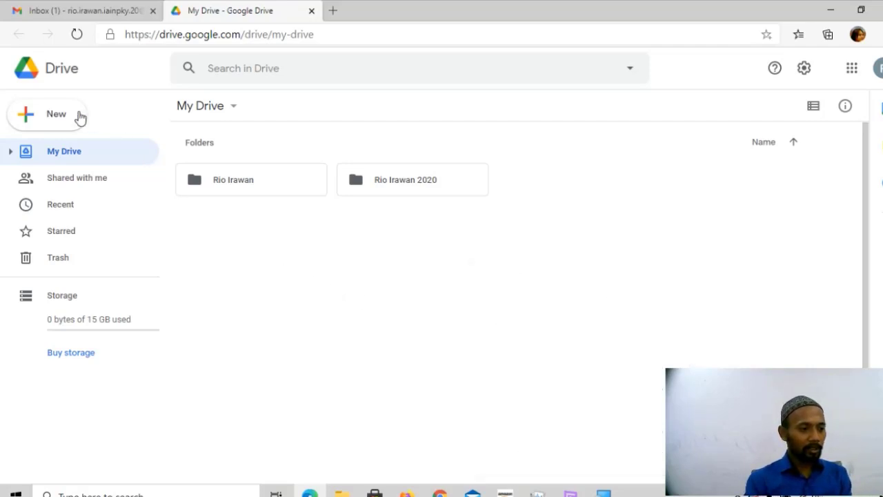
pyautogui.click(51, 113)
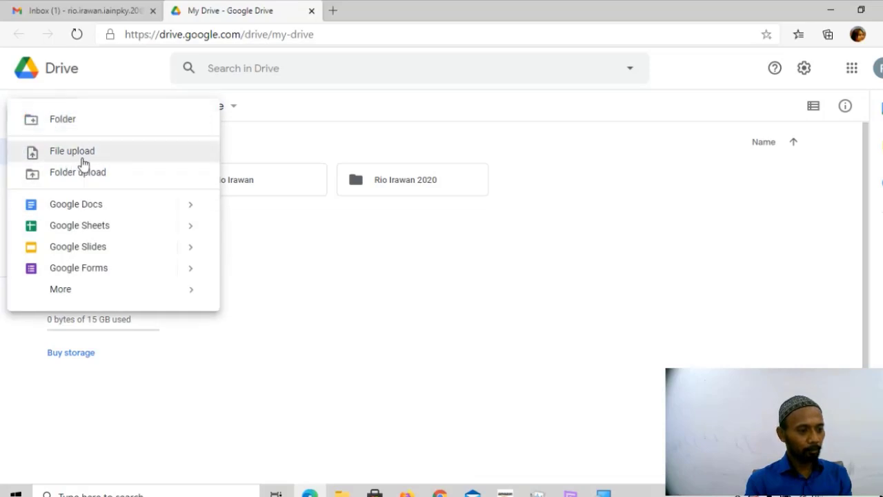
pyautogui.click(402, 281)
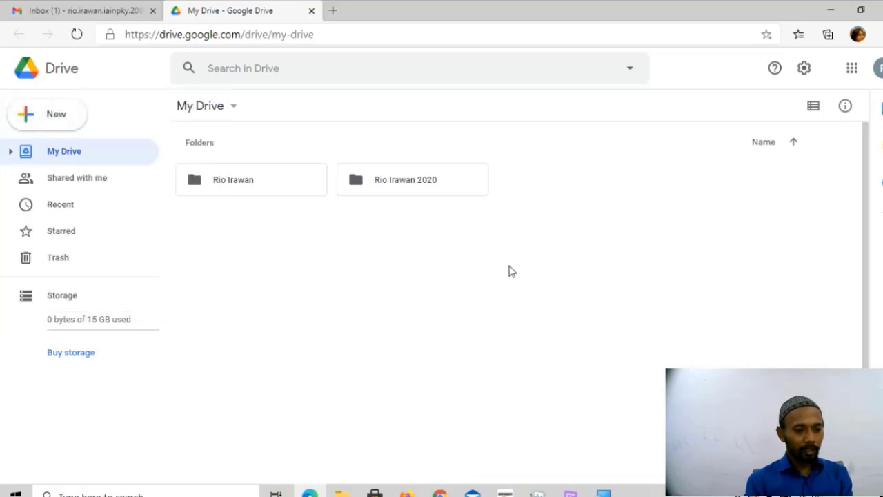
pyautogui.rightClick(510, 269)
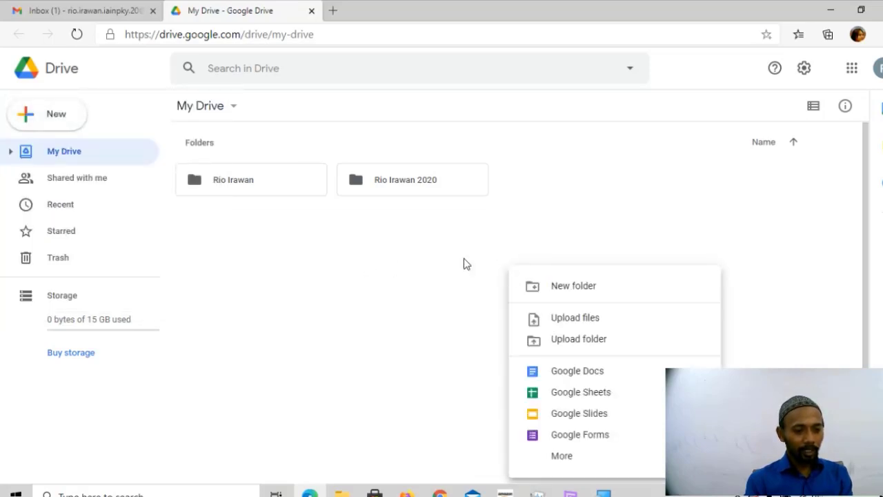
pyautogui.click(359, 302)
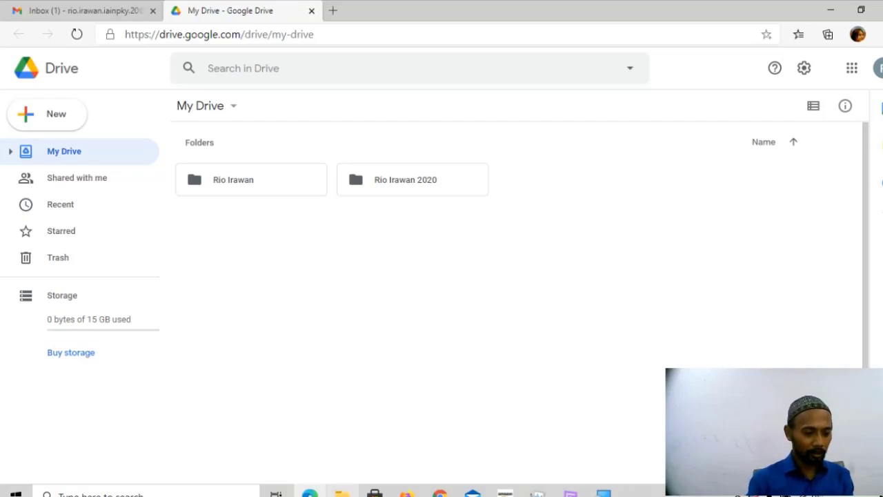
# Drag 1479-Article Text-5752-1-10-20200623.pdf from Downloads into My Drive to upload it.
pyautogui.click(342, 493)
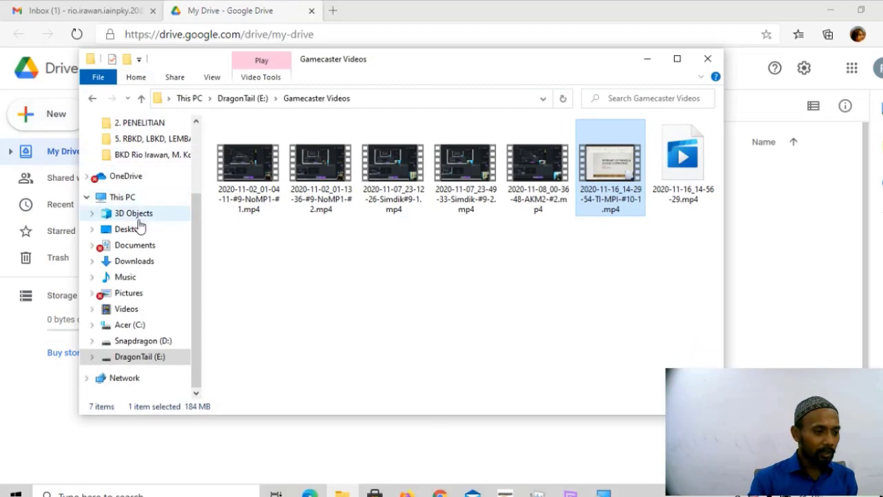
pyautogui.click(138, 262)
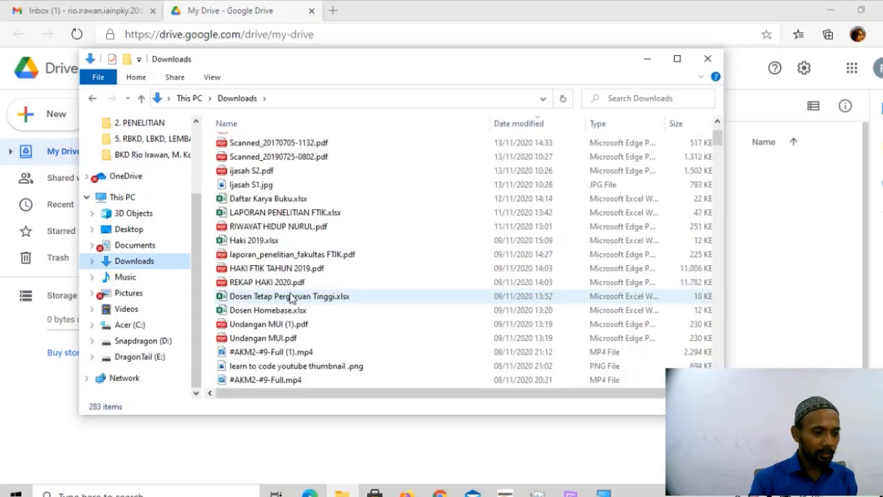
pyautogui.scroll(-20, 291, 297)
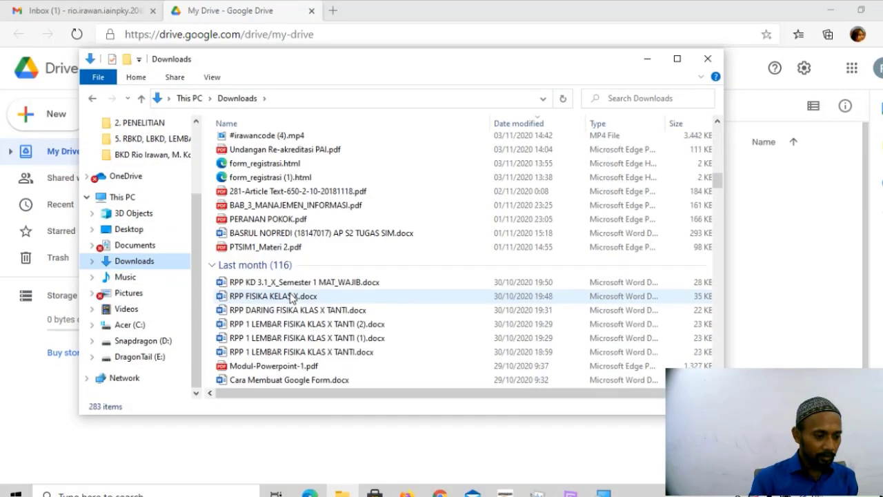
pyautogui.scroll(-20, 291, 297)
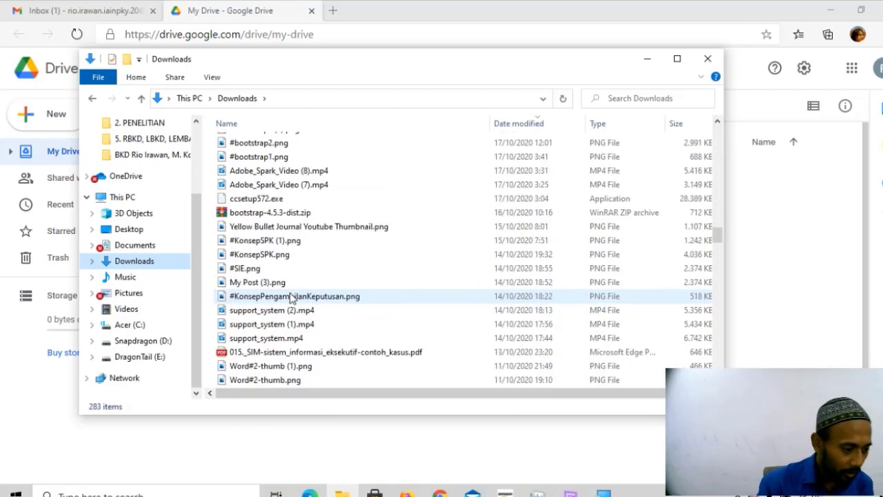
pyautogui.scroll(-10, 291, 296)
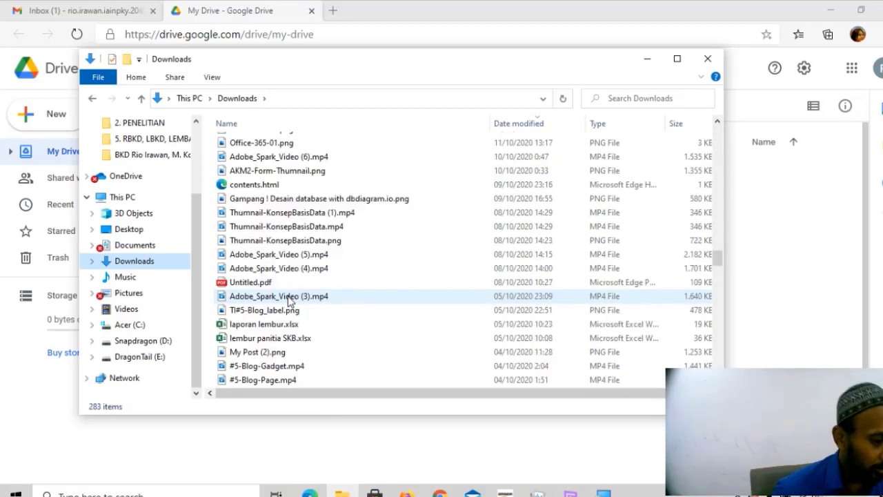
pyautogui.scroll(-12, 291, 304)
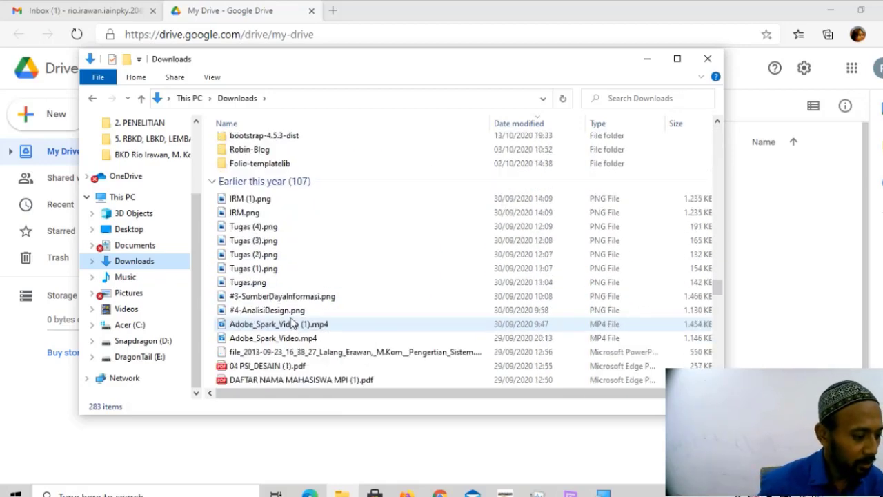
pyautogui.scroll(-4, 287, 318)
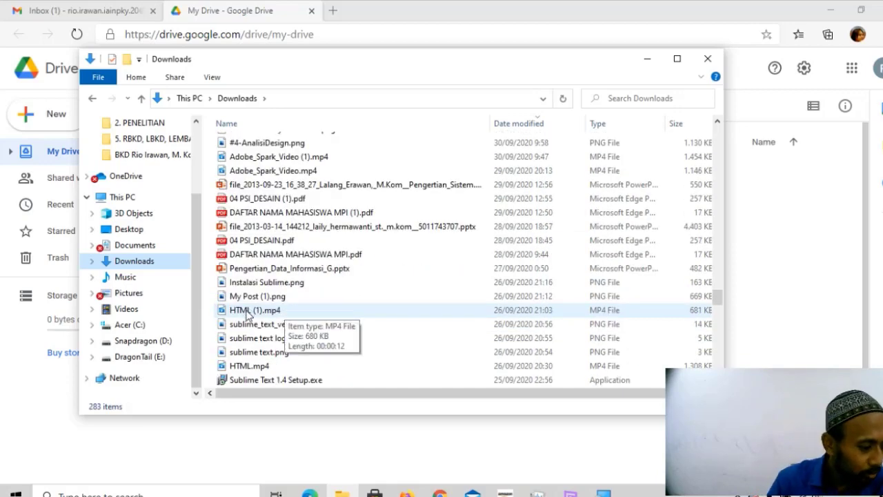
pyautogui.scroll(-12, 276, 331)
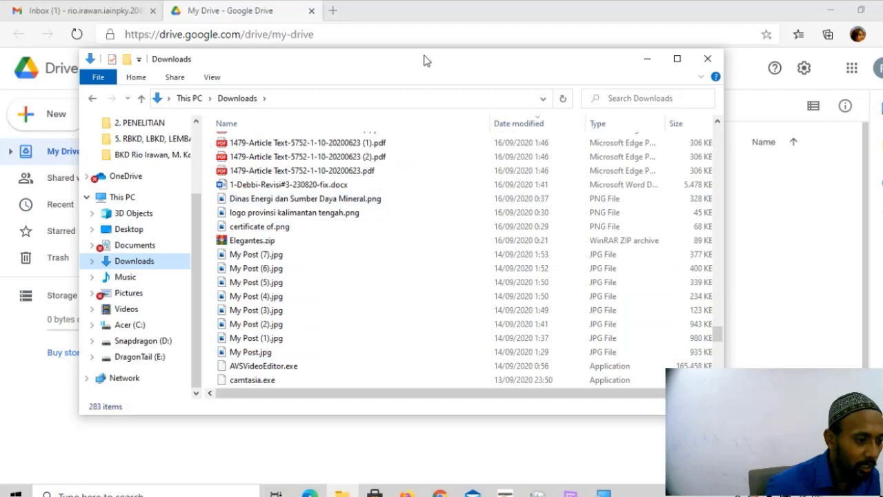
pyautogui.moveTo(426, 59); pyautogui.dragTo(405, 101)
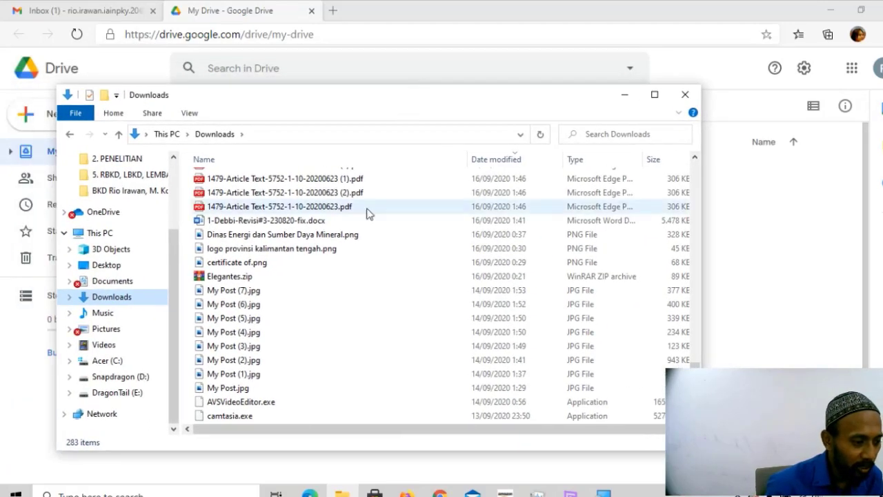
pyautogui.click(310, 209)
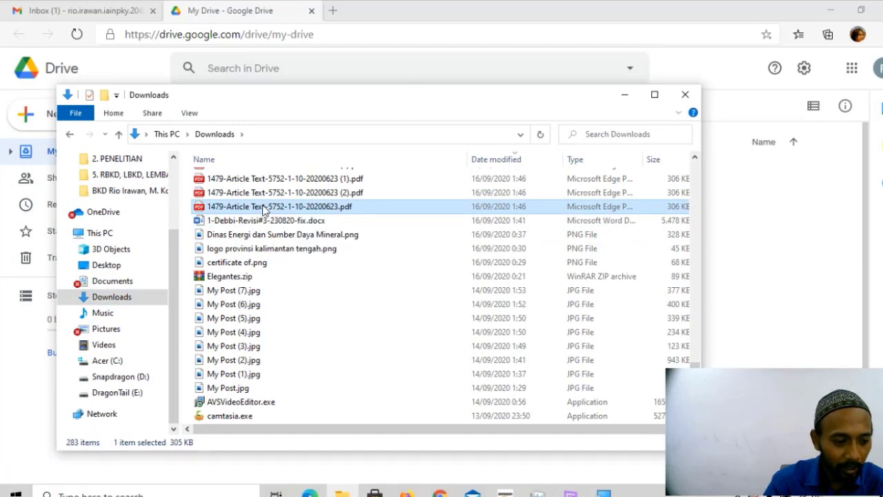
pyautogui.moveTo(264, 211); pyautogui.dragTo(768, 339)
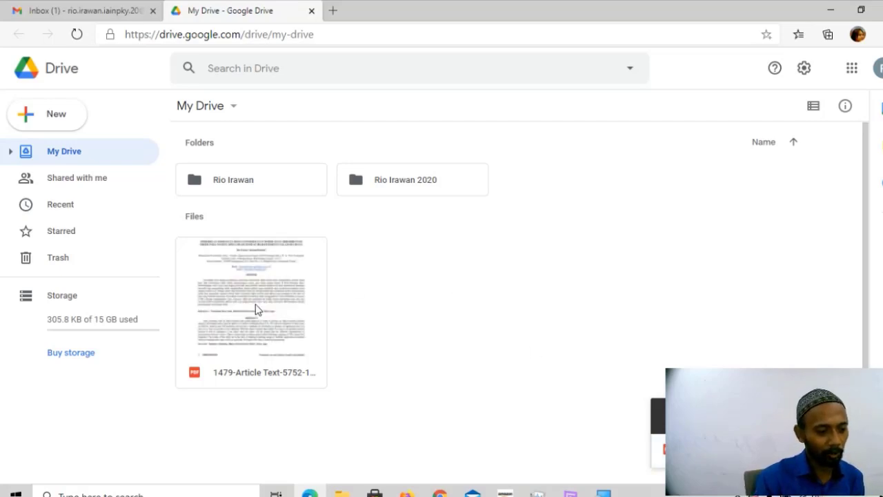
# Upload Tahap 1 & 2.pdf from Downloads into My Drive via Upload files.
pyautogui.click(256, 308)
pyautogui.click(456, 303)
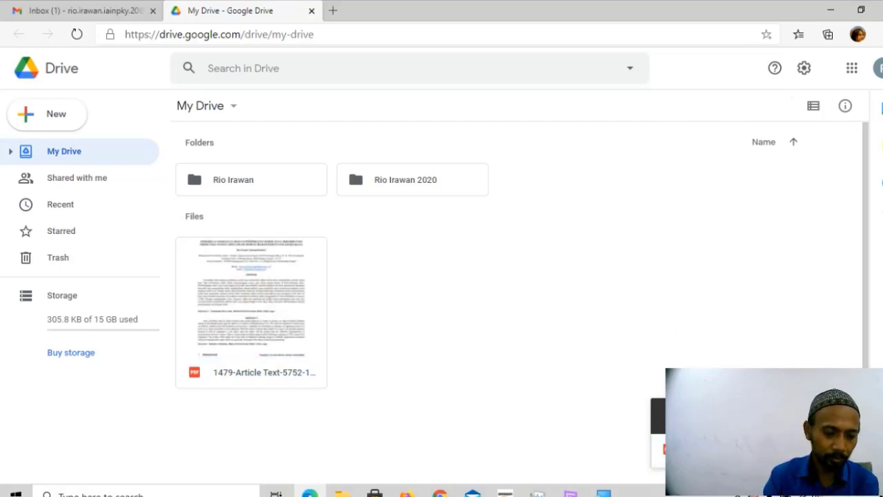
pyautogui.rightClick(455, 273)
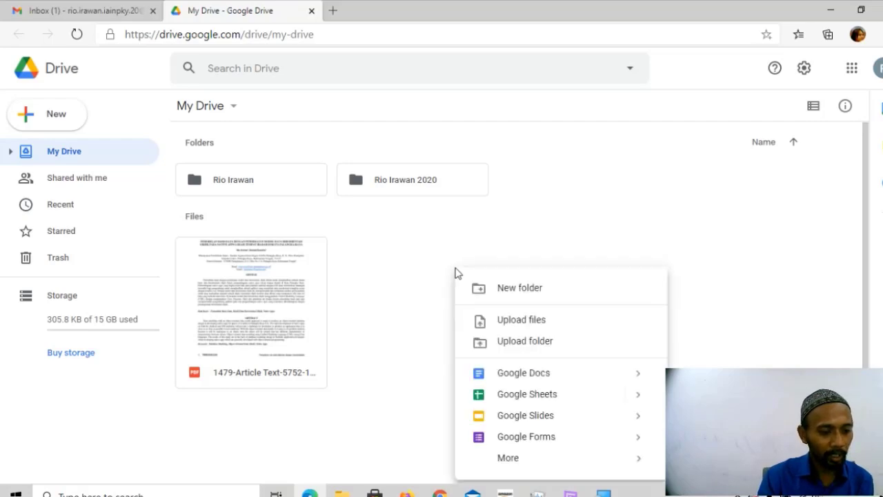
pyautogui.click(514, 321)
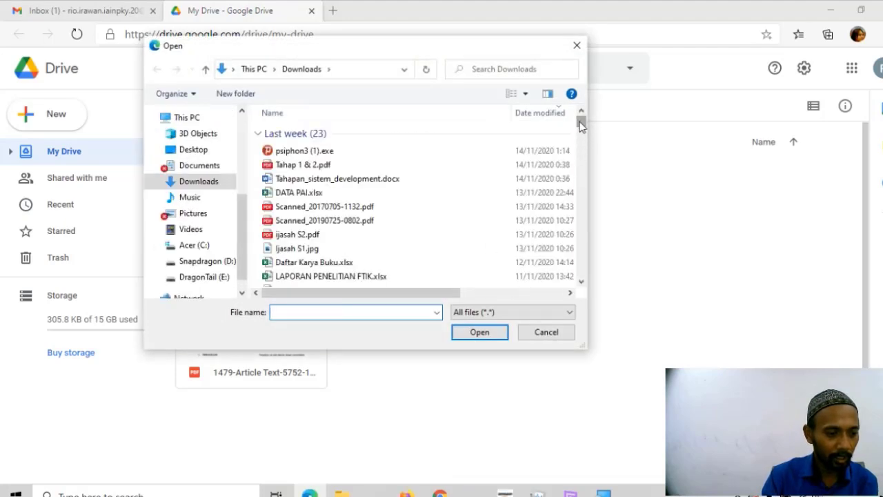
pyautogui.click(301, 166)
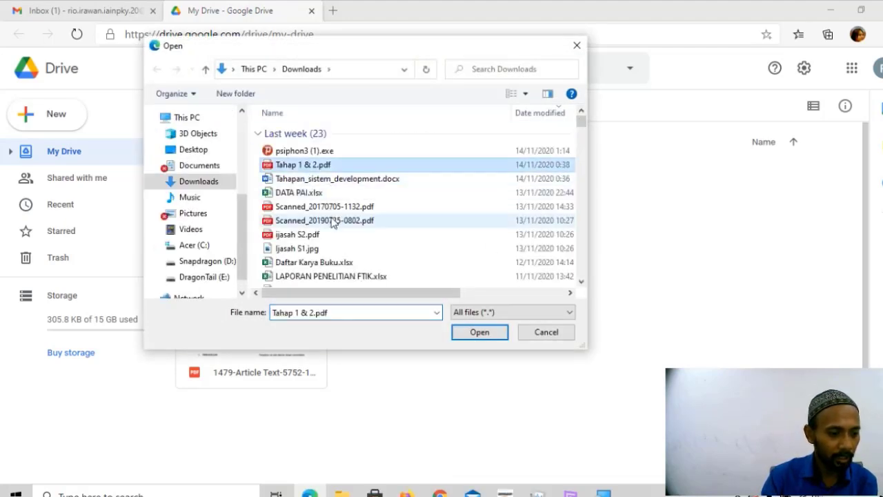
pyautogui.doubleClick(309, 170)
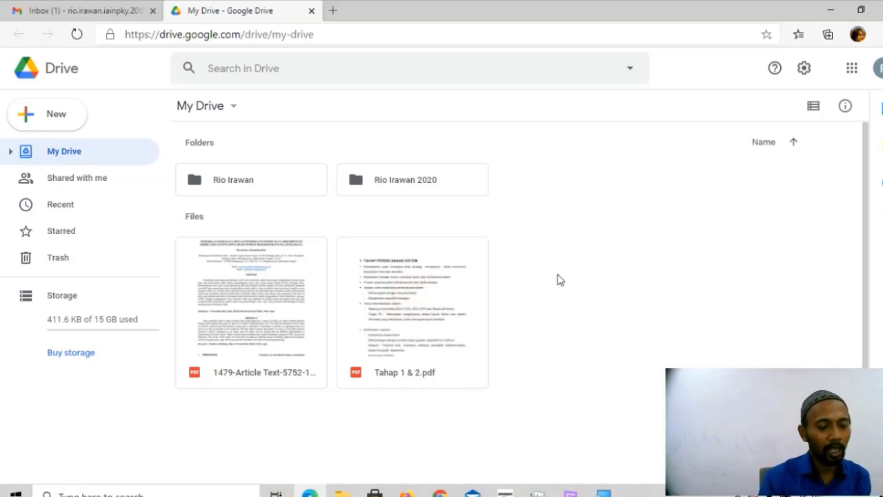
pyautogui.doubleClick(256, 182)
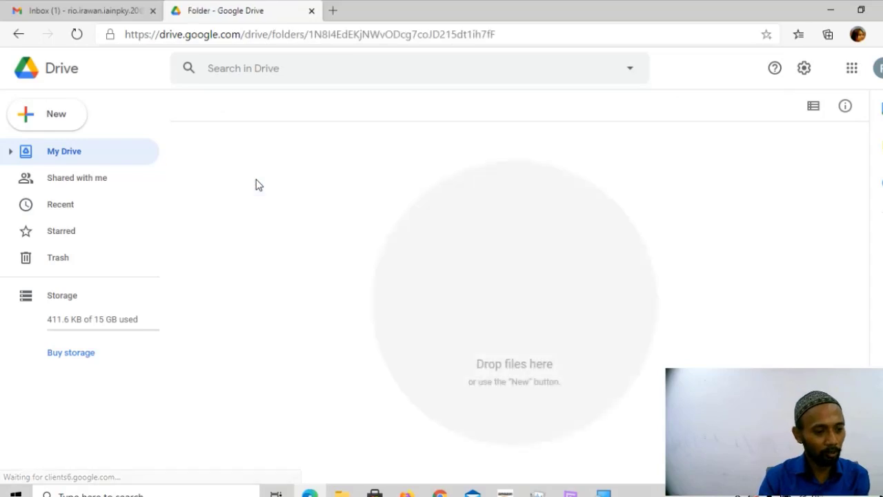
pyautogui.rightClick(298, 234)
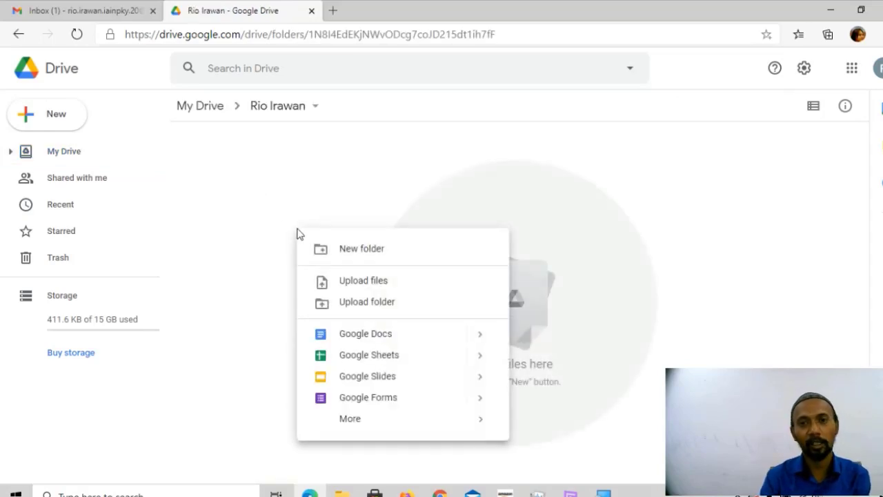
pyautogui.click(17, 34)
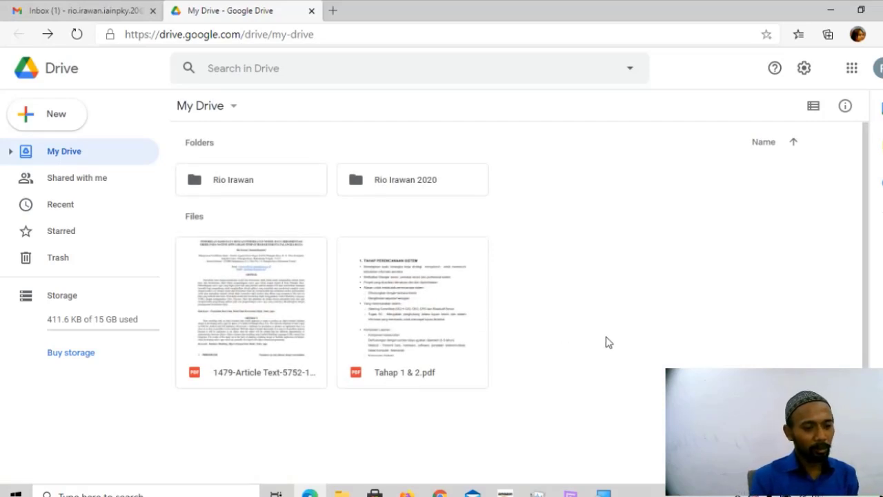
pyautogui.click(232, 299)
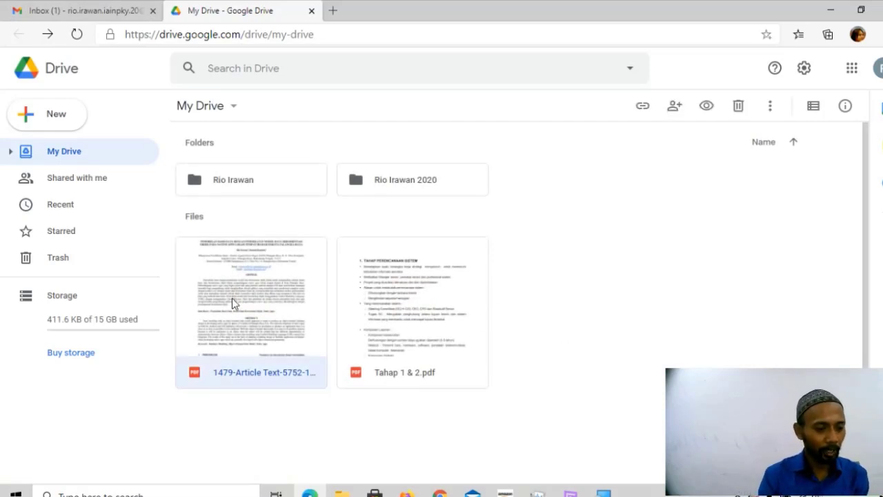
pyautogui.click(271, 188)
# Drag the 1479-Article PDF into the folder named with the account holder's name.
pyautogui.click(270, 319)
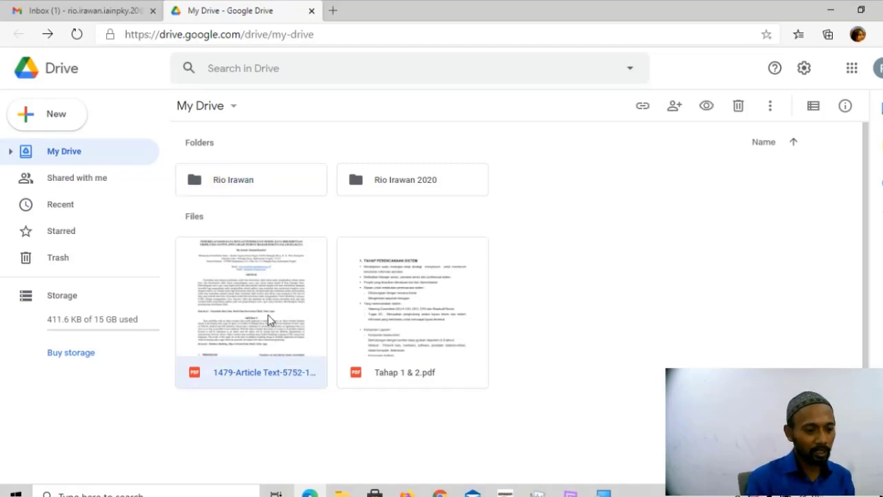
pyautogui.rightClick(269, 320)
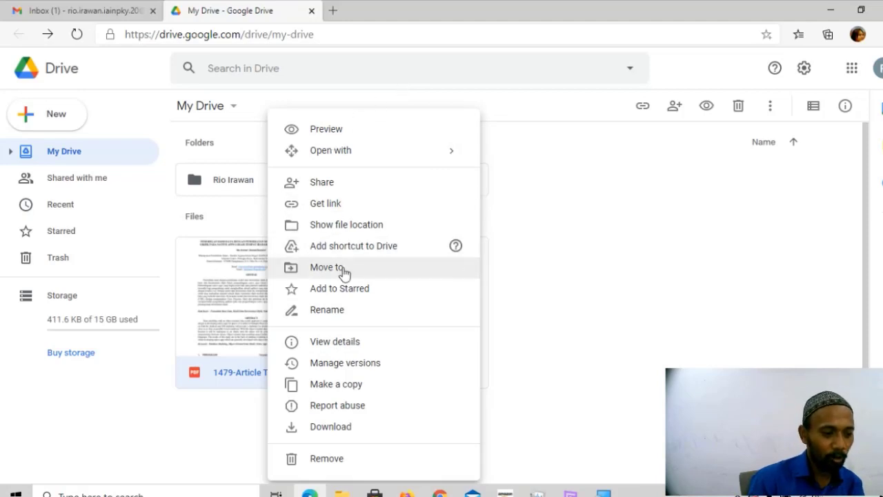
pyautogui.click(559, 315)
pyautogui.rightClick(236, 319)
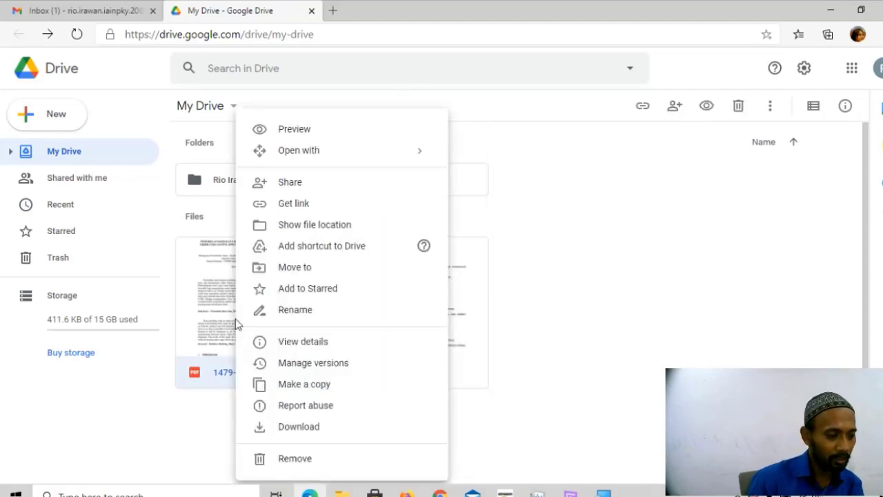
pyautogui.click(317, 271)
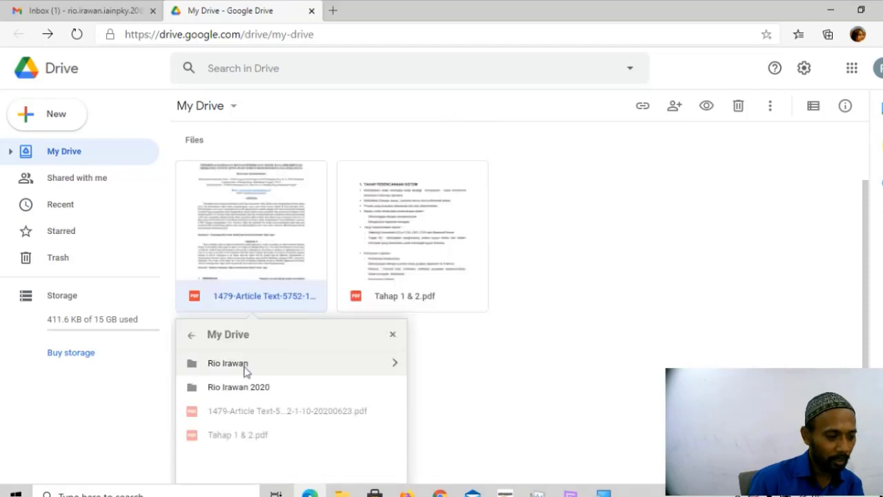
pyautogui.click(607, 379)
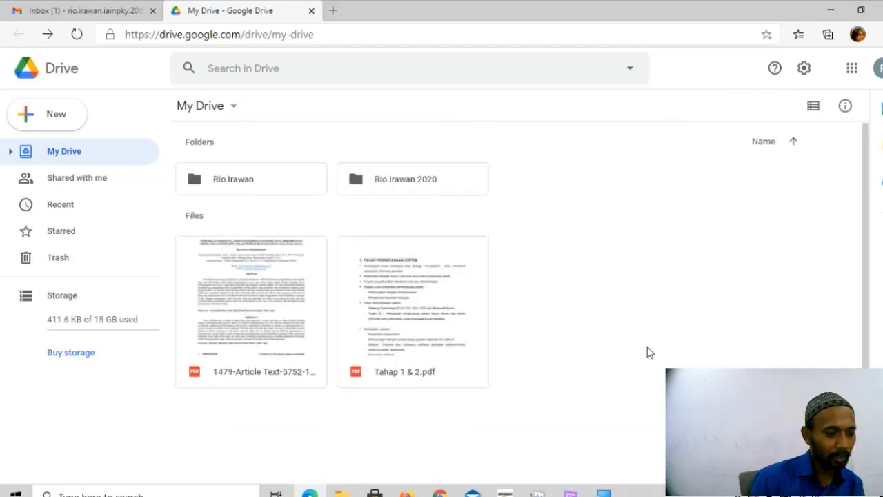
pyautogui.click(254, 290)
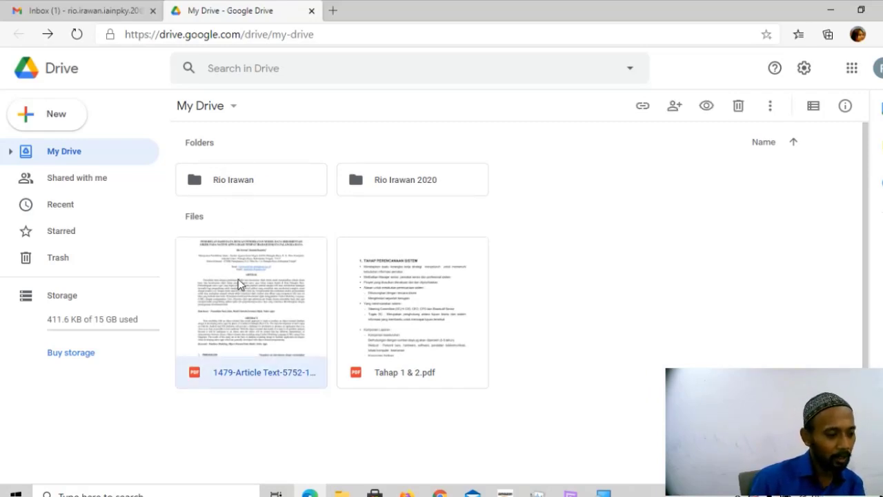
pyautogui.moveTo(230, 287); pyautogui.dragTo(201, 166)
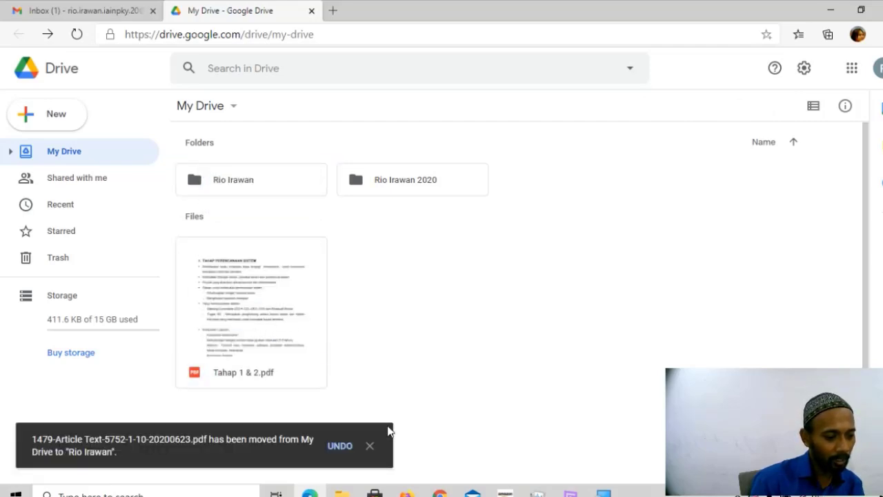
# Open the name folder to confirm the 1479-Article PDF is inside, then return to My Drive.
pyautogui.click(371, 447)
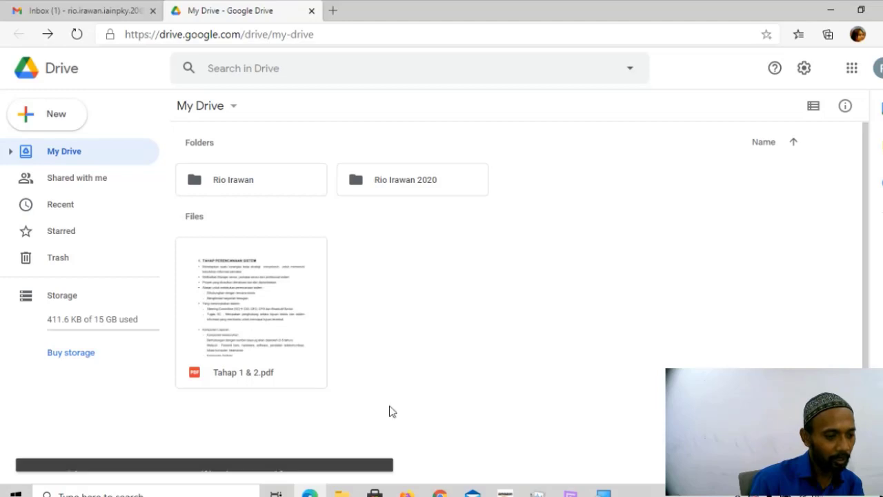
pyautogui.click(249, 184)
pyautogui.doubleClick(249, 184)
pyautogui.click(280, 256)
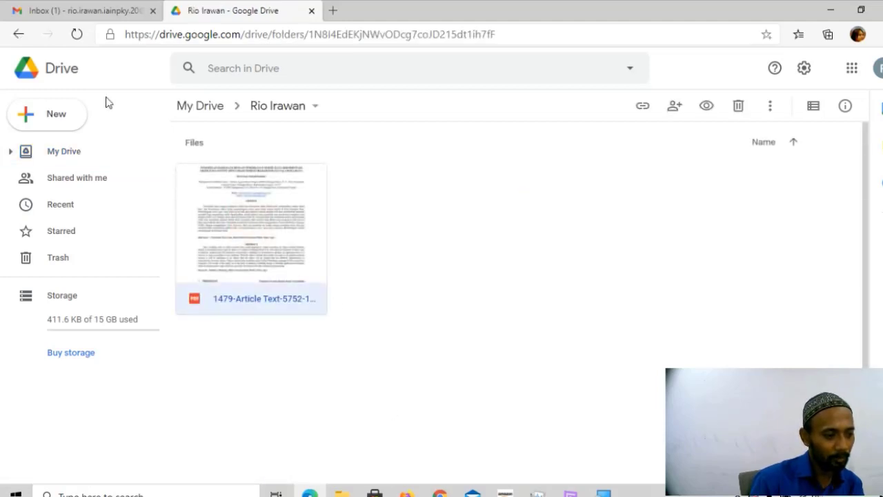
pyautogui.click(20, 35)
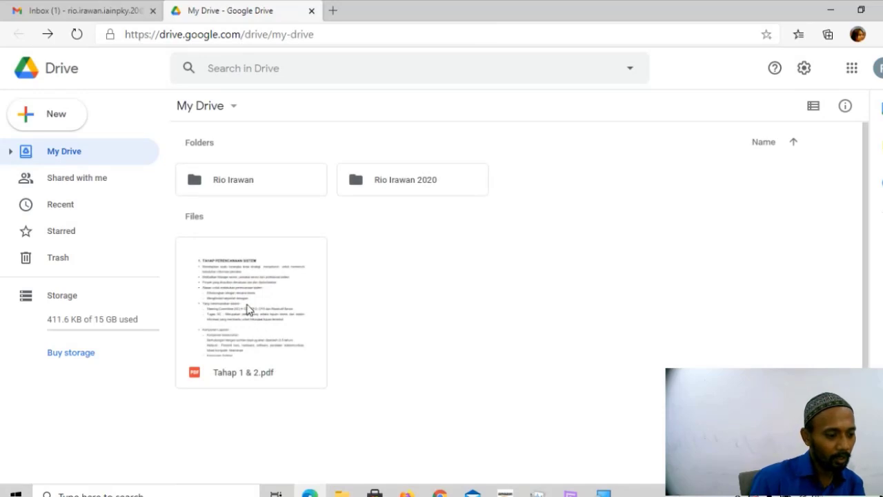
# Drag Tahap 1 & 2.pdf into the 2020 folder and check both folders' contents.
pyautogui.moveTo(246, 309); pyautogui.dragTo(358, 174)
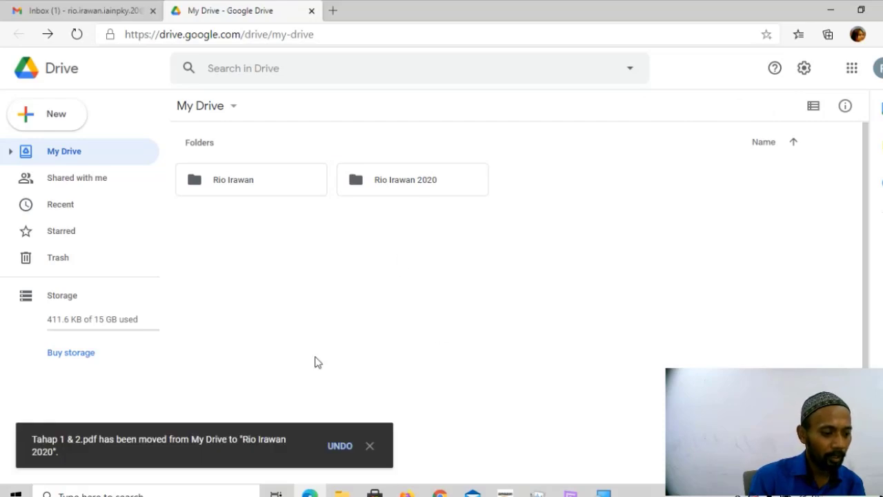
pyautogui.click(371, 449)
pyautogui.doubleClick(301, 192)
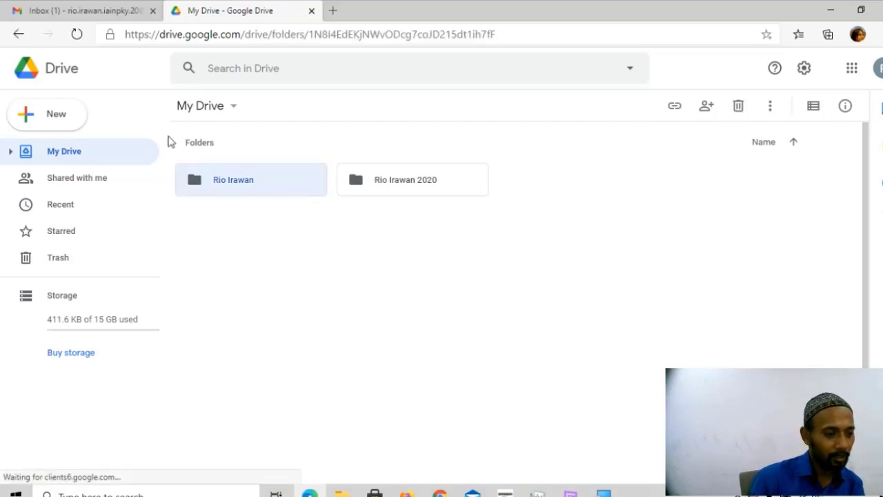
pyautogui.click(17, 35)
pyautogui.doubleClick(412, 193)
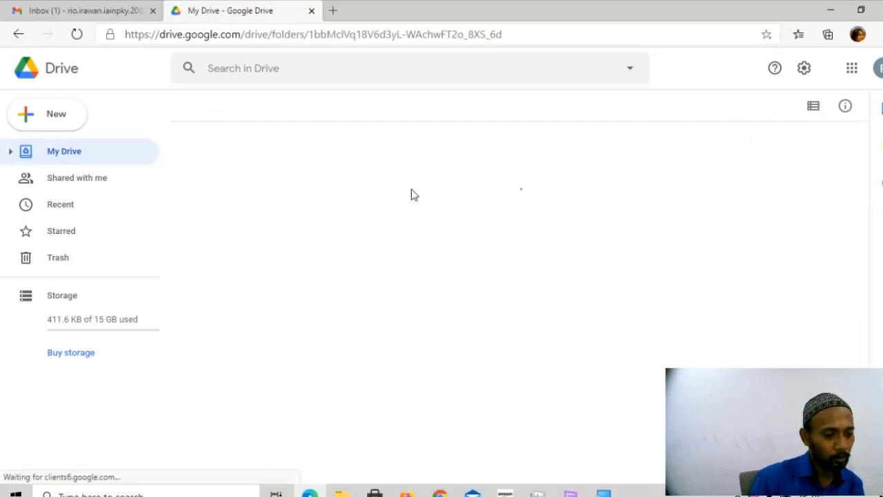
pyautogui.click(17, 34)
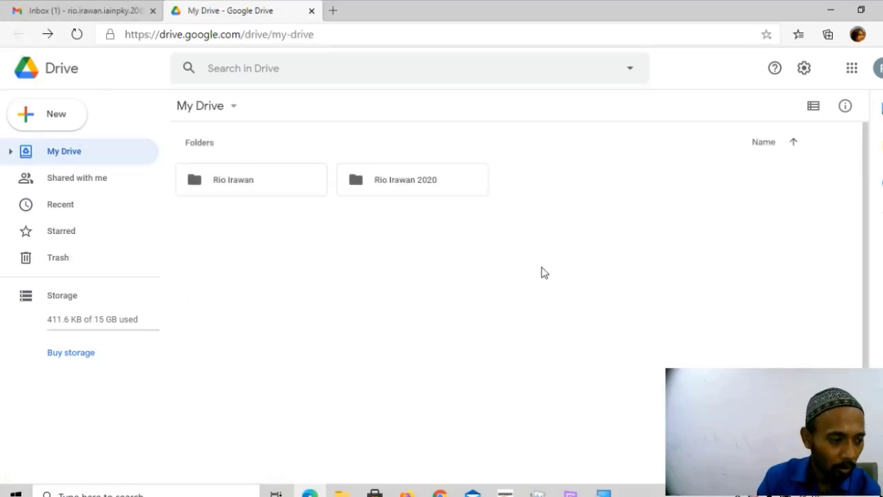
pyautogui.click(253, 196)
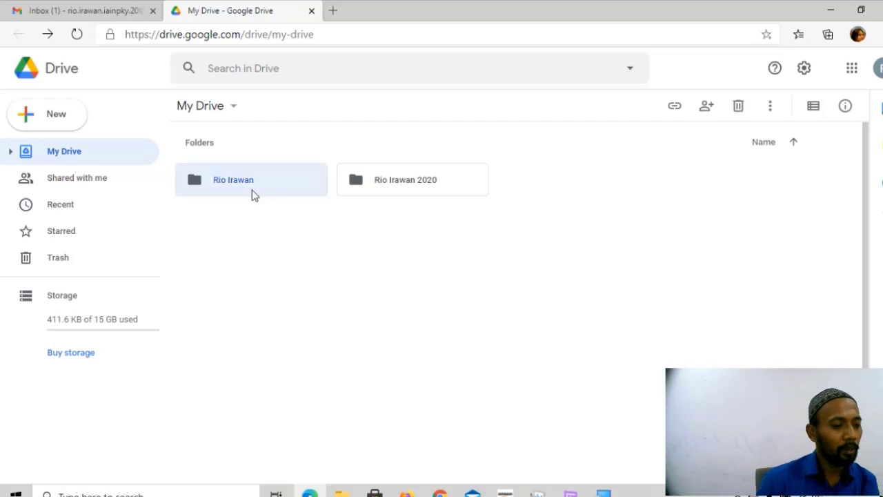
pyautogui.click(381, 307)
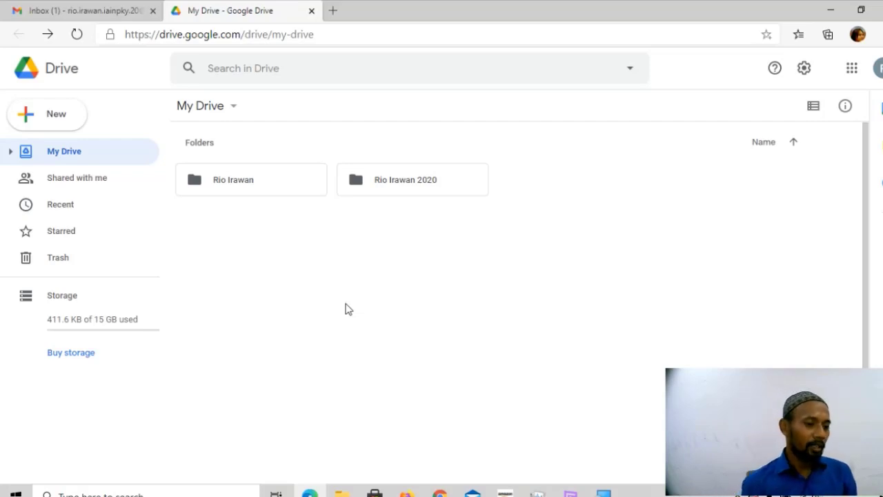
pyautogui.click(251, 179)
pyautogui.click(545, 155)
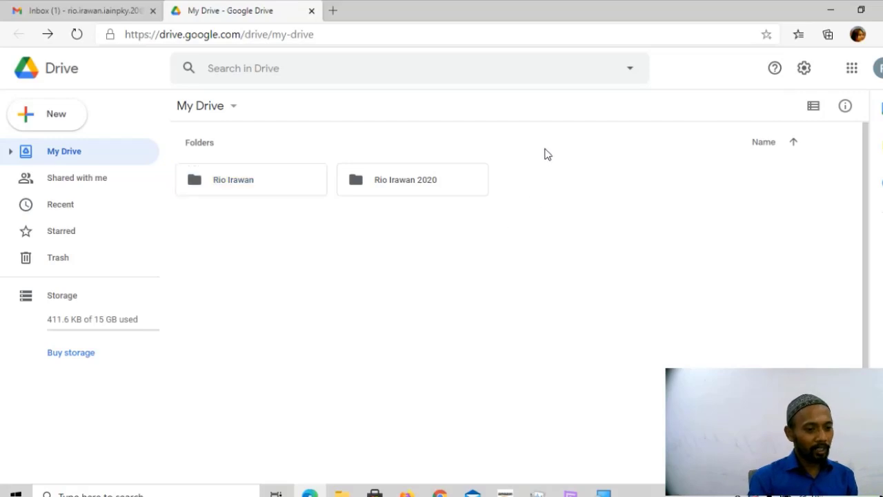
pyautogui.moveTo(545, 154); pyautogui.dragTo(178, 205)
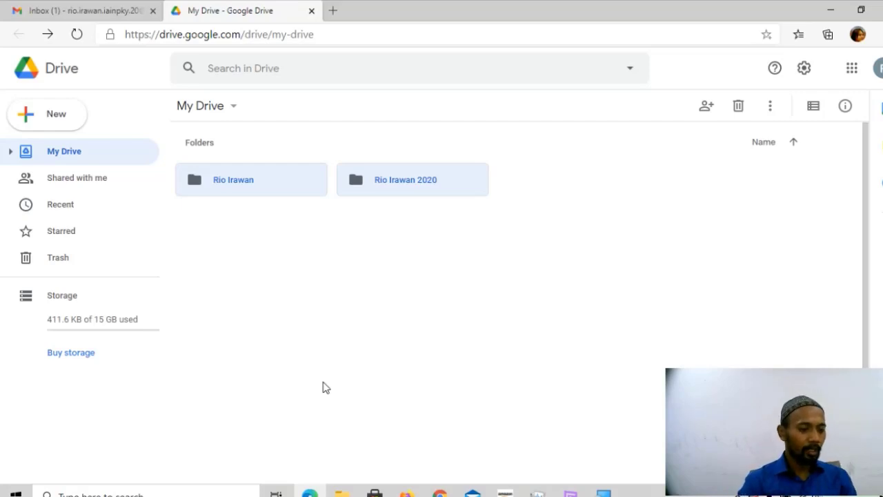
pyautogui.click(294, 292)
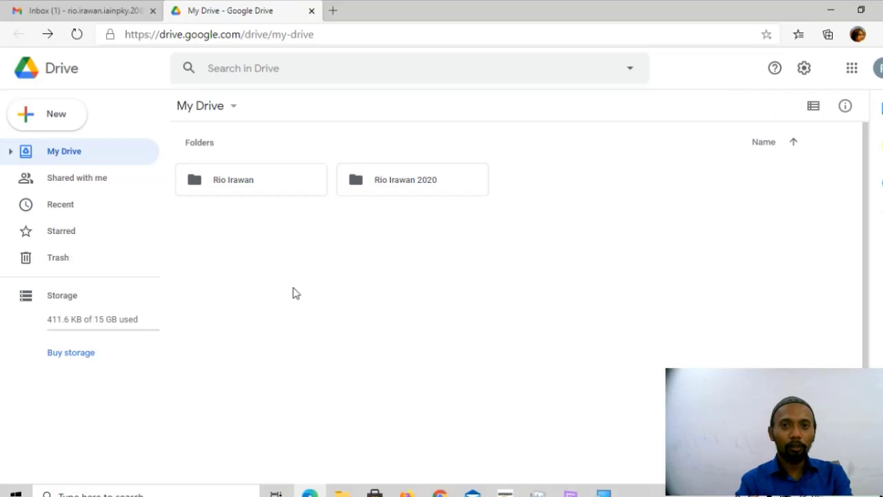
pyautogui.click(260, 183)
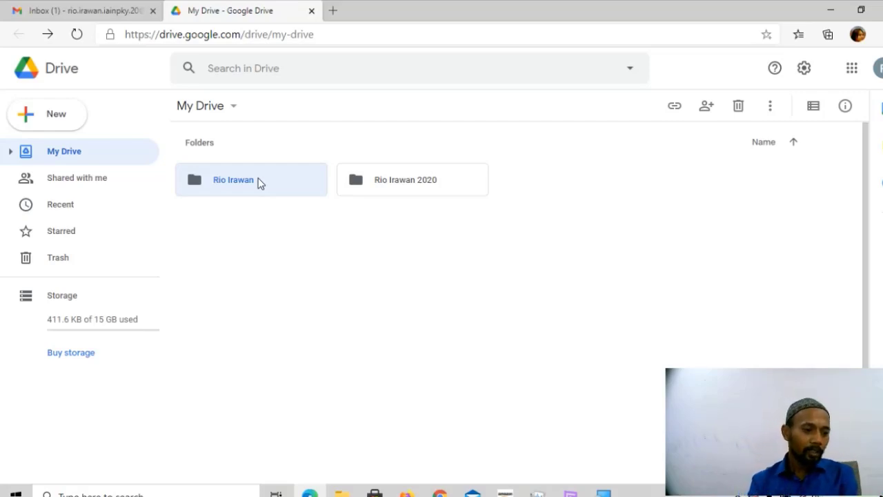
pyautogui.click(314, 284)
pyautogui.click(247, 179)
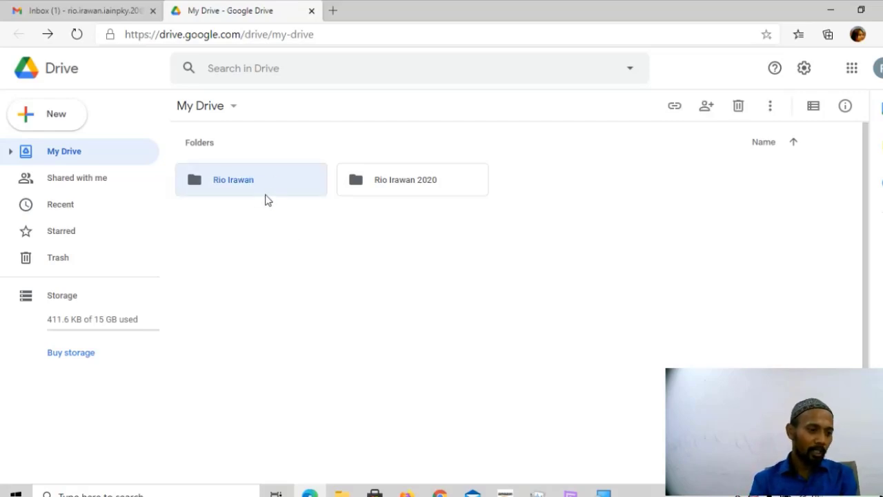
pyautogui.rightClick(271, 181)
pyautogui.moveTo(274, 183)
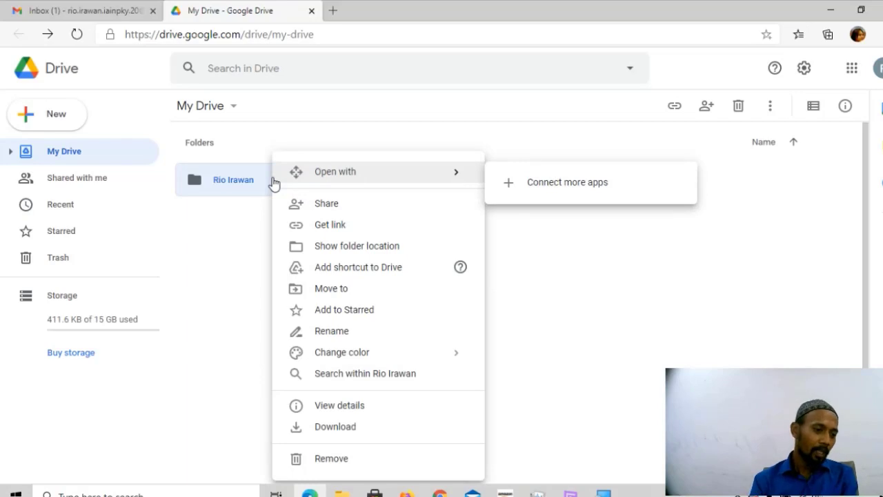
pyautogui.click(441, 211)
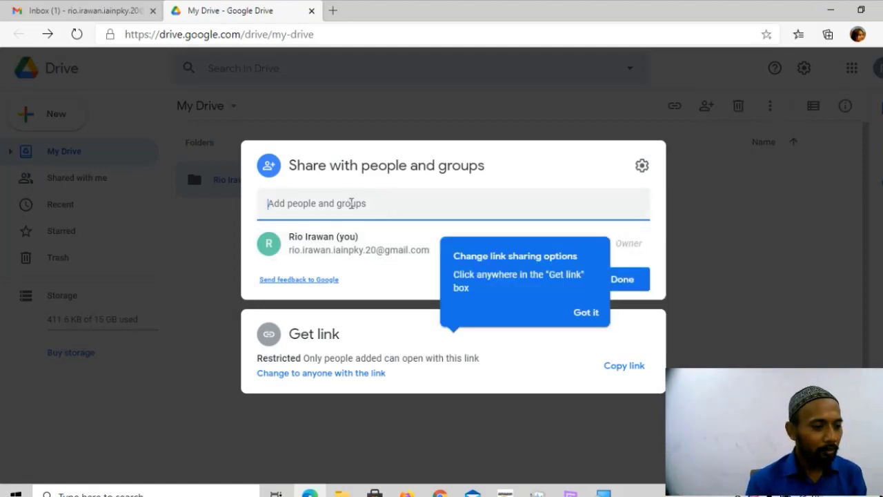
pyautogui.click(586, 314)
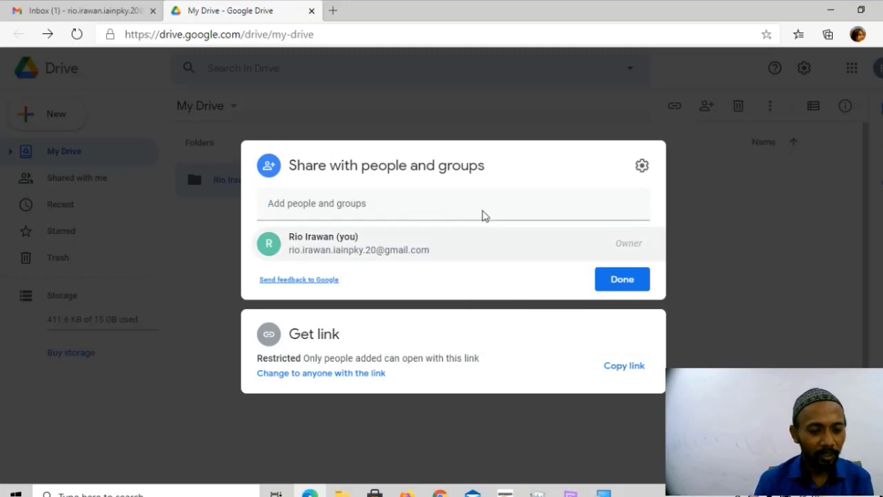
# Type a recipient's e-mail address with corrections, then close the dialog without sharing.
pyautogui.click(423, 198)
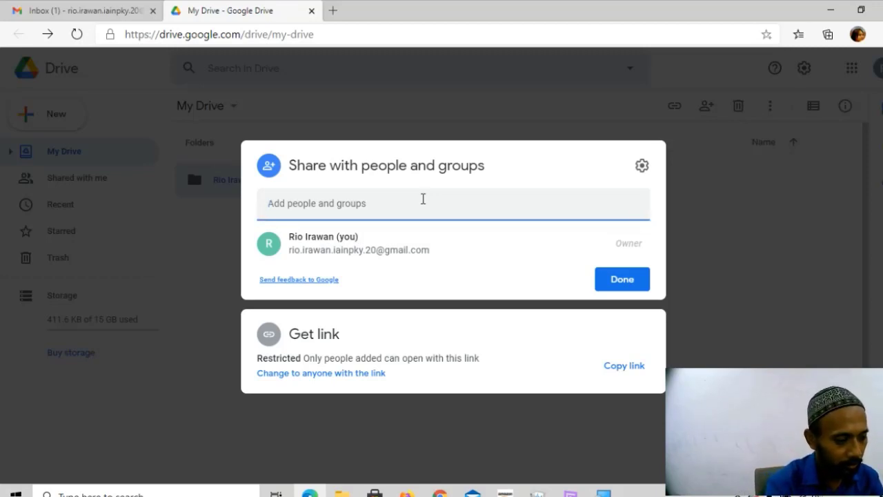
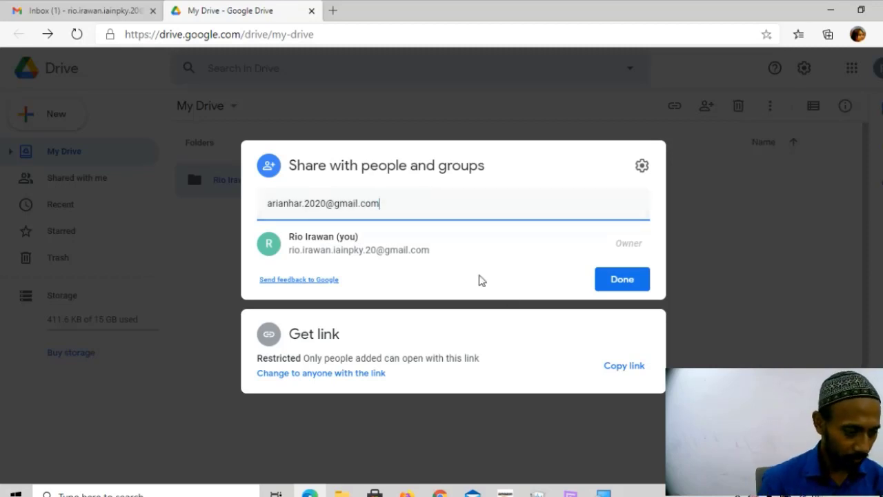
pyautogui.click(478, 278)
pyautogui.click(440, 203)
pyautogui.moveTo(439, 203); pyautogui.dragTo(233, 189)
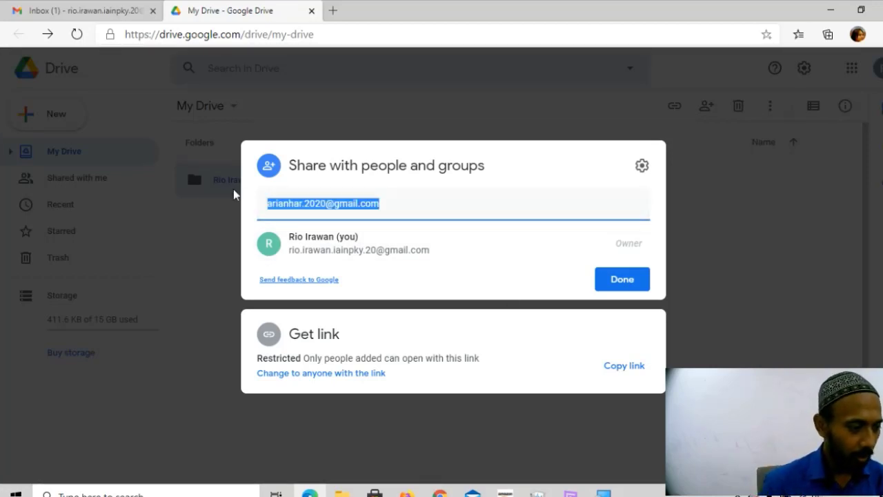
pyautogui.click(233, 189)
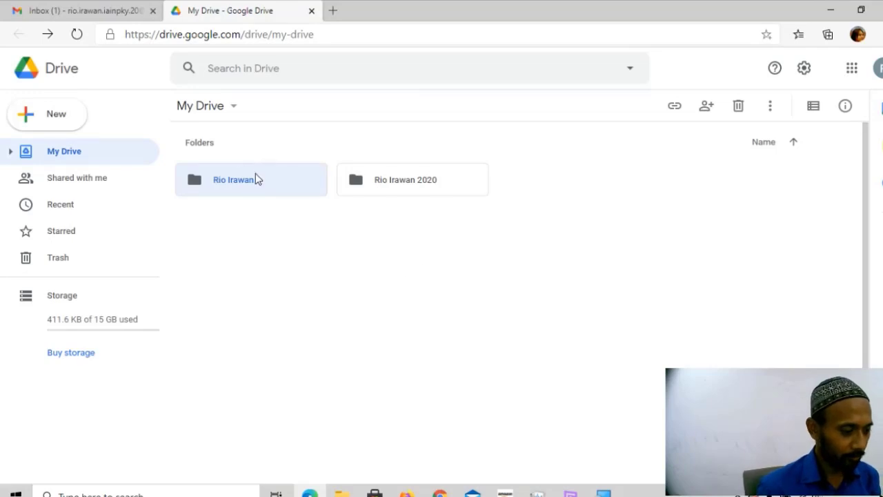
pyautogui.rightClick(255, 173)
pyautogui.click(304, 204)
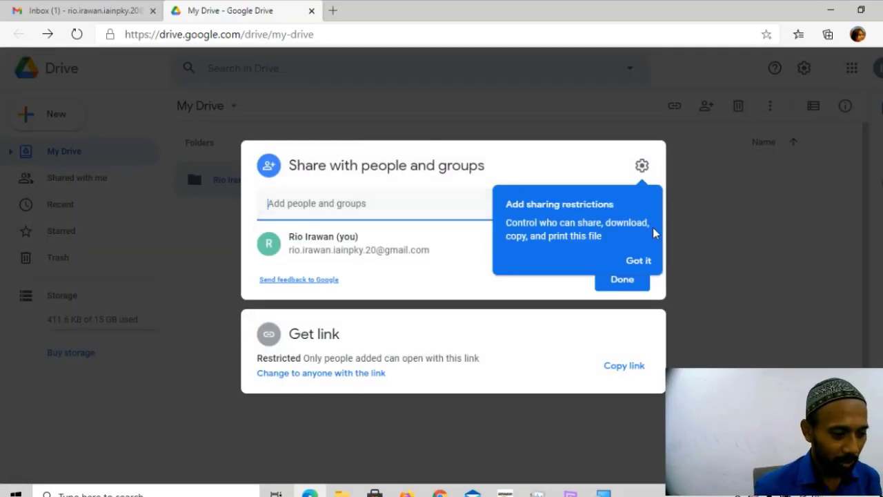
pyautogui.click(638, 262)
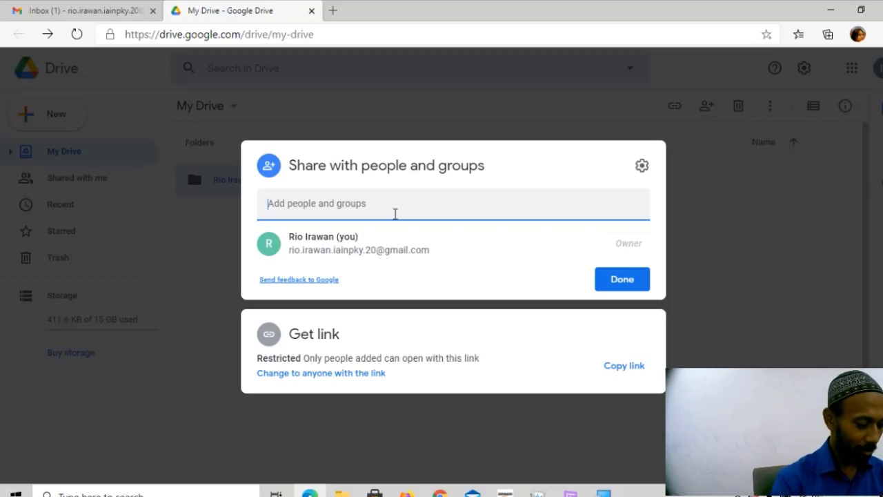
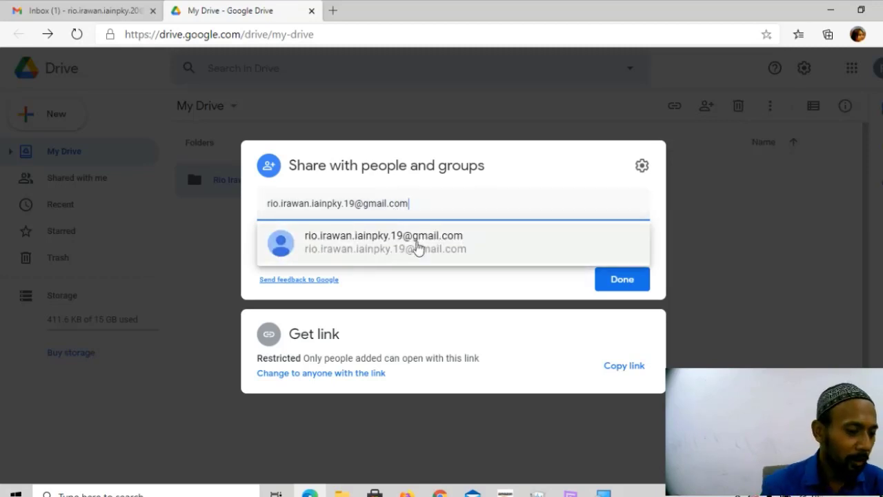
# Add the suggested recipient with the Editor role and send the invitation.
pyautogui.click(354, 247)
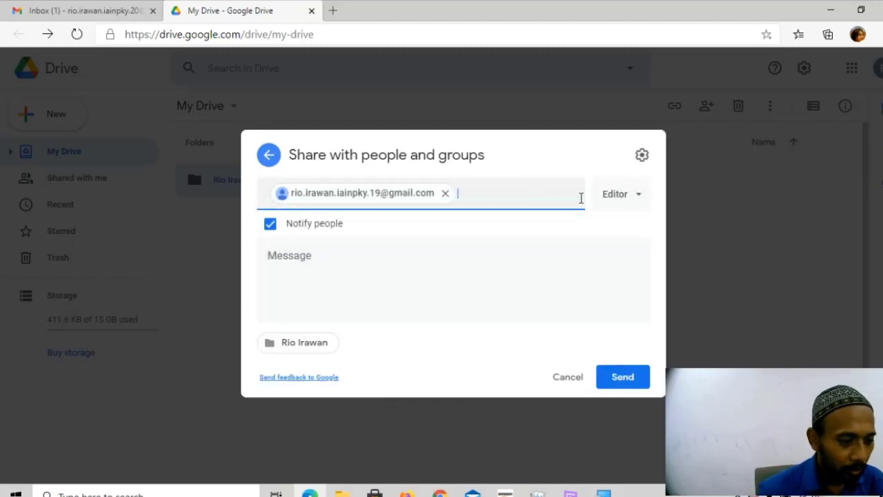
pyautogui.click(639, 199)
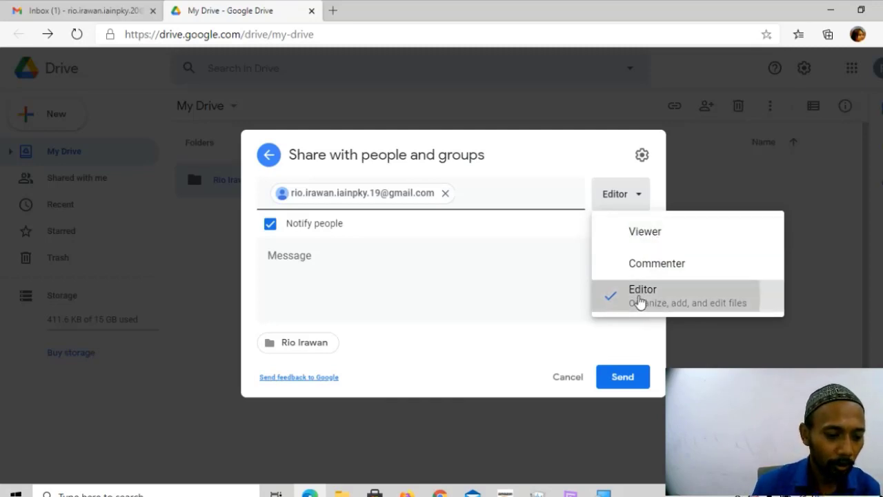
pyautogui.click(641, 301)
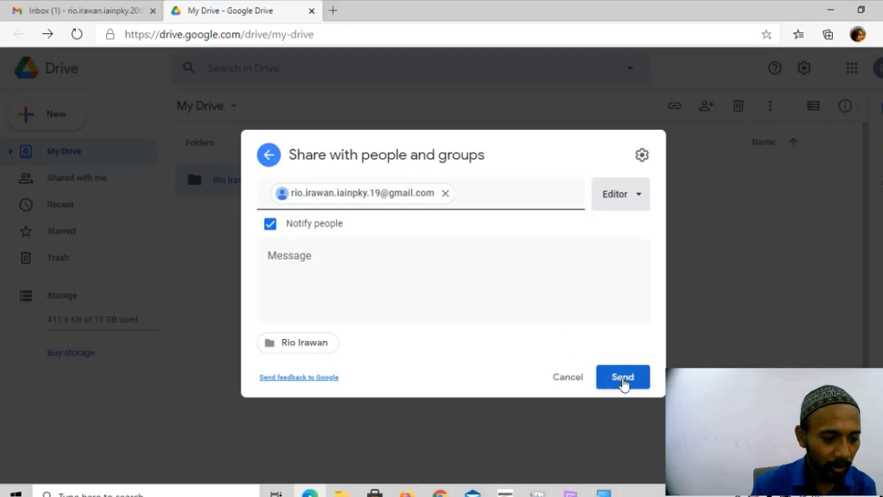
pyautogui.click(625, 385)
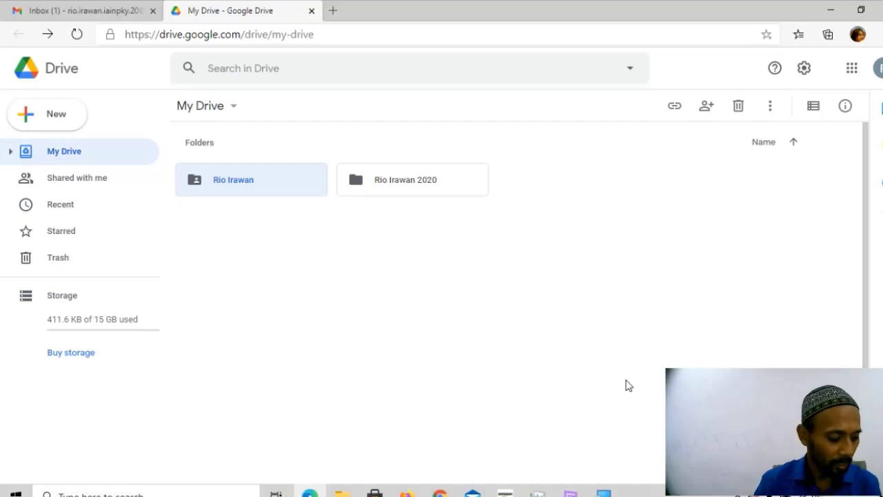
pyautogui.click(352, 338)
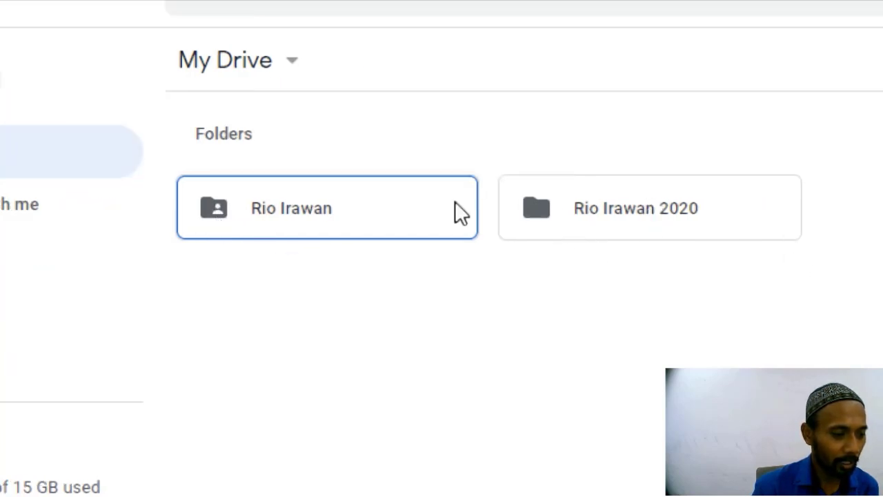
pyautogui.doubleClick(261, 207)
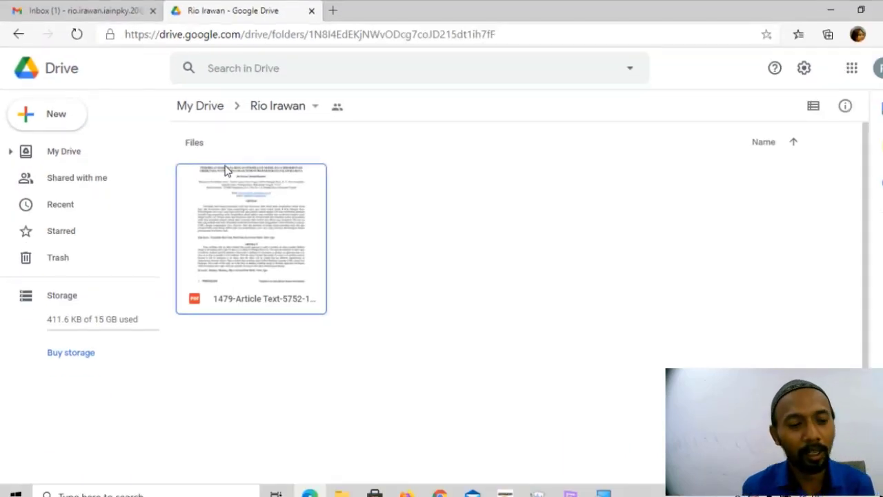
pyautogui.click(198, 109)
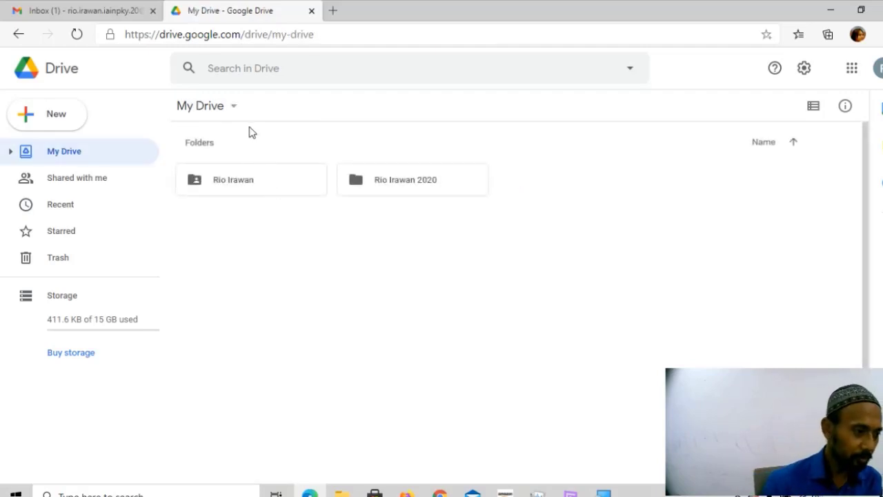
pyautogui.click(271, 191)
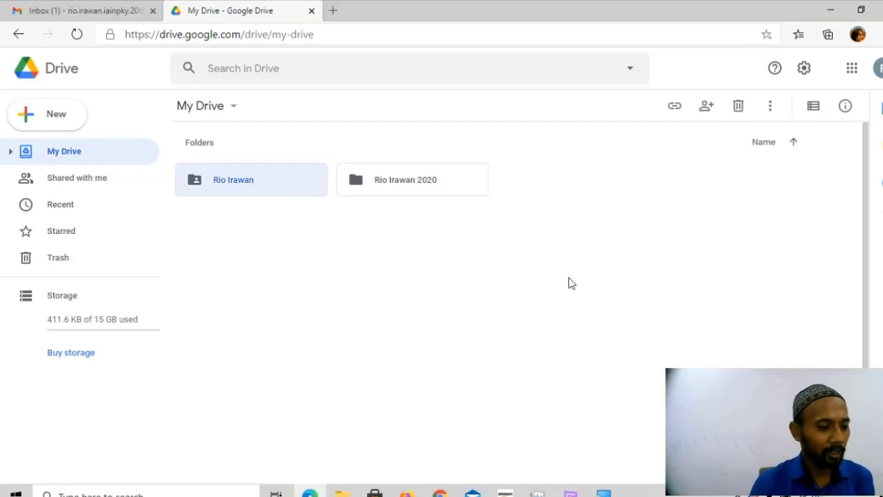
pyautogui.click(437, 218)
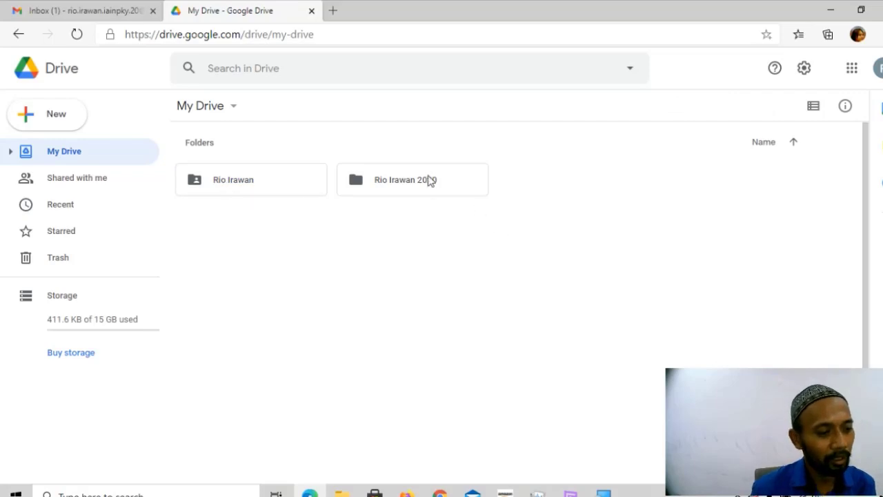
pyautogui.click(379, 183)
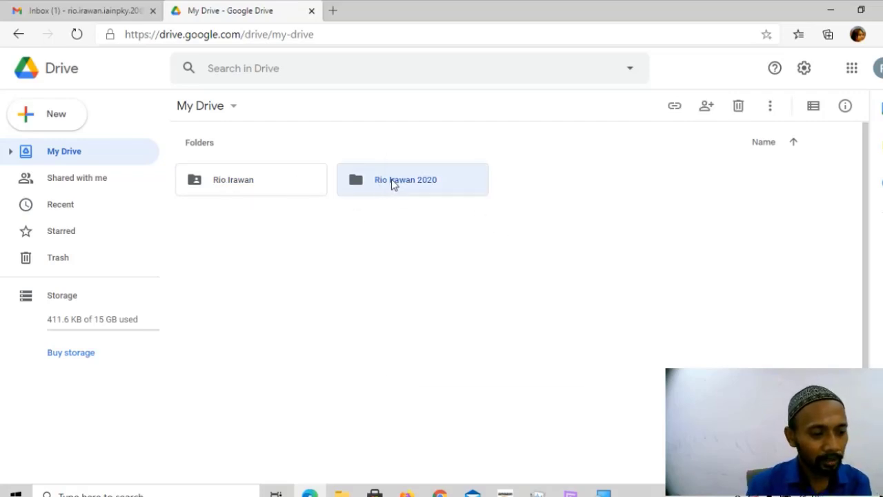
pyautogui.rightClick(392, 178)
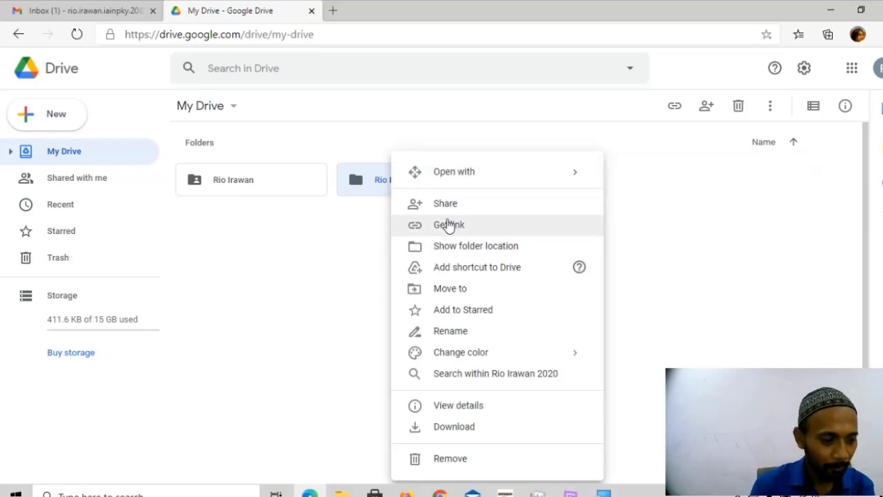
pyautogui.click(451, 226)
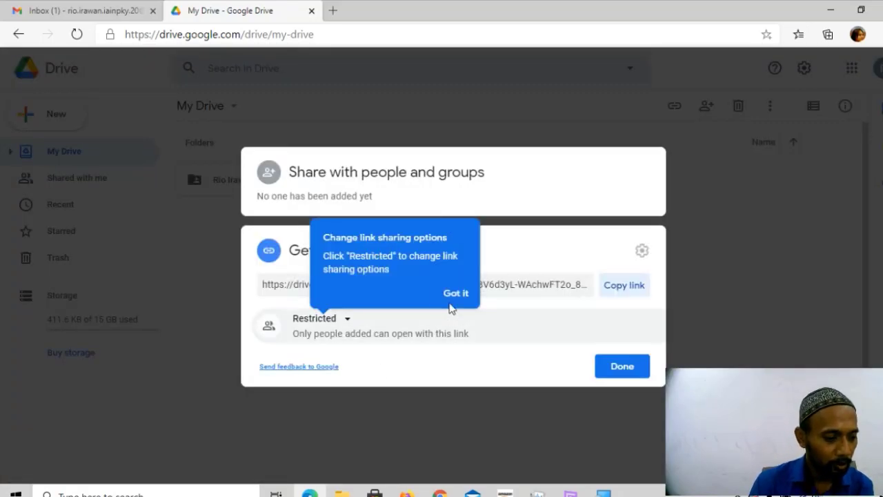
pyautogui.click(448, 294)
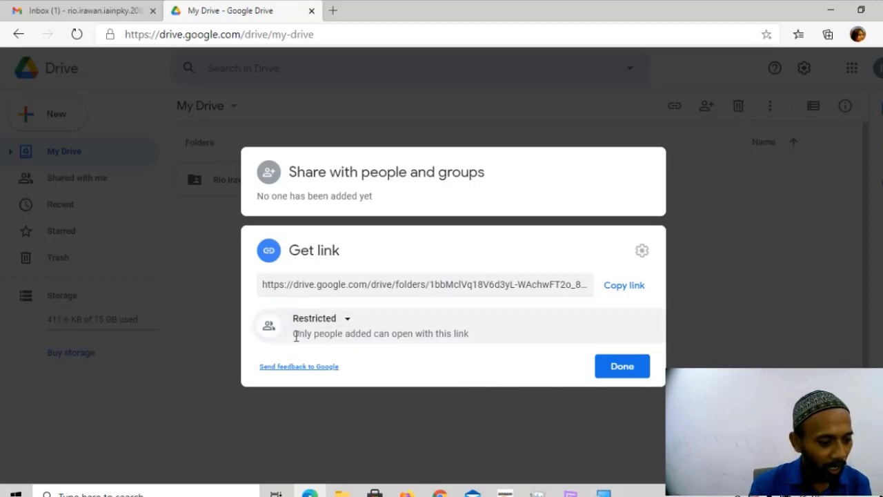
pyautogui.moveTo(293, 334); pyautogui.dragTo(471, 343)
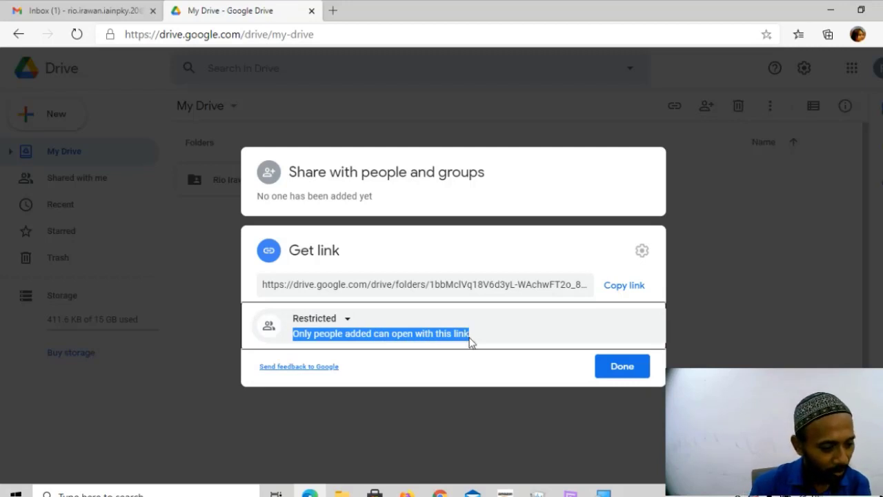
pyautogui.click(442, 373)
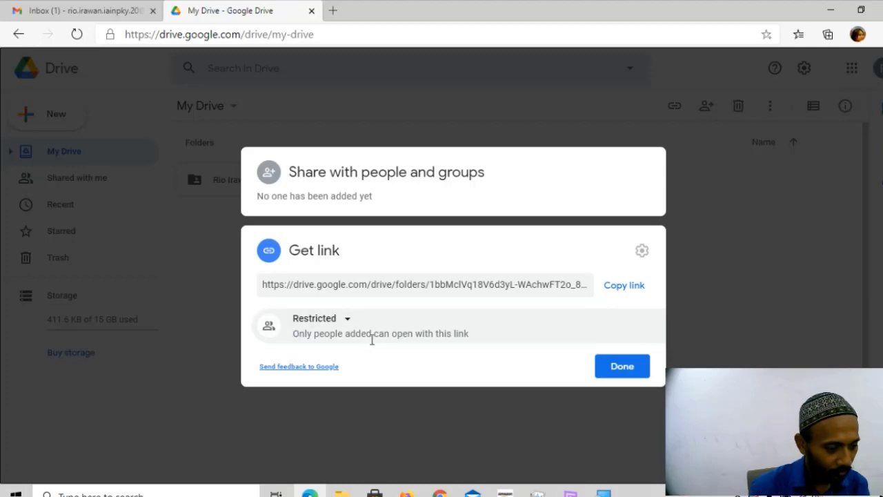
pyautogui.click(347, 319)
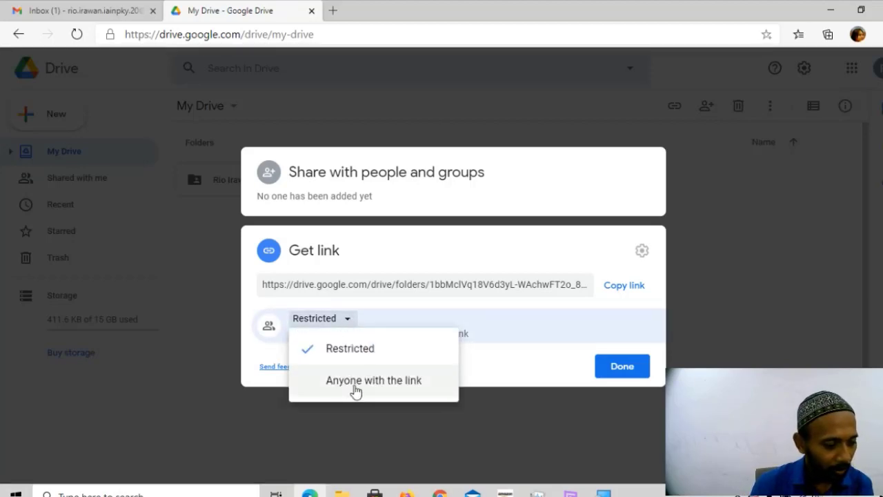
pyautogui.click(381, 386)
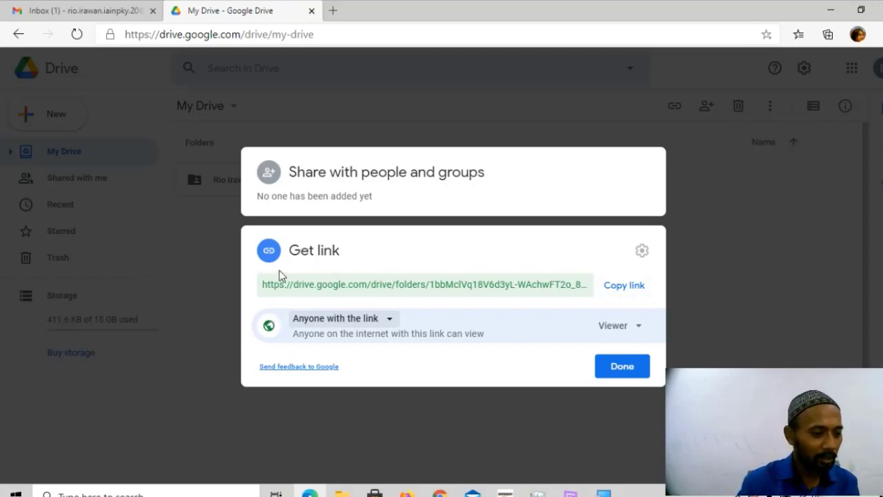
pyautogui.click(382, 322)
pyautogui.click(361, 388)
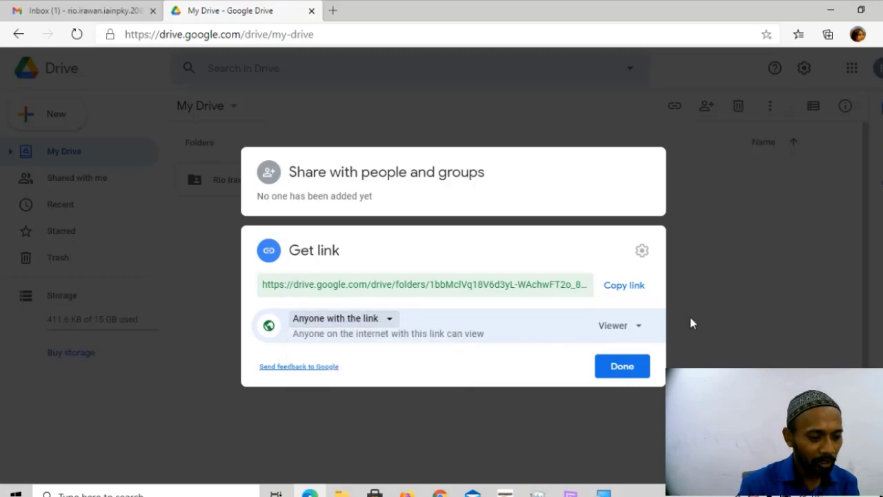
pyautogui.click(632, 329)
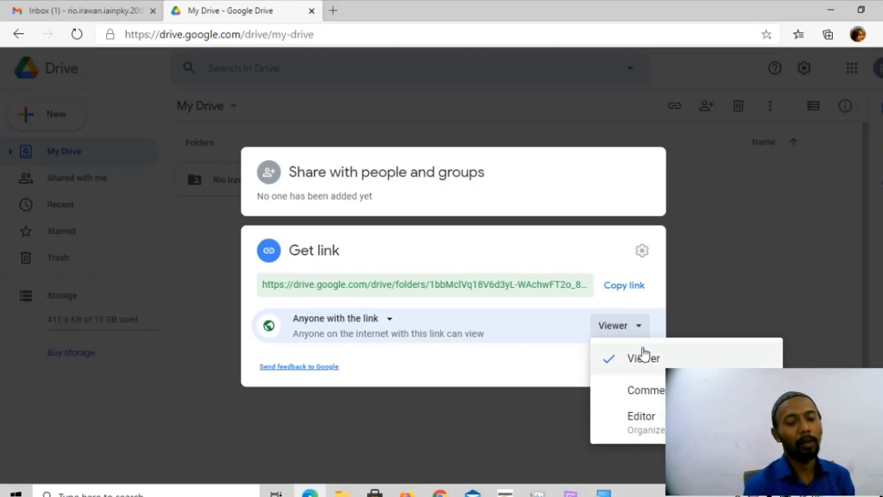
pyautogui.click(546, 371)
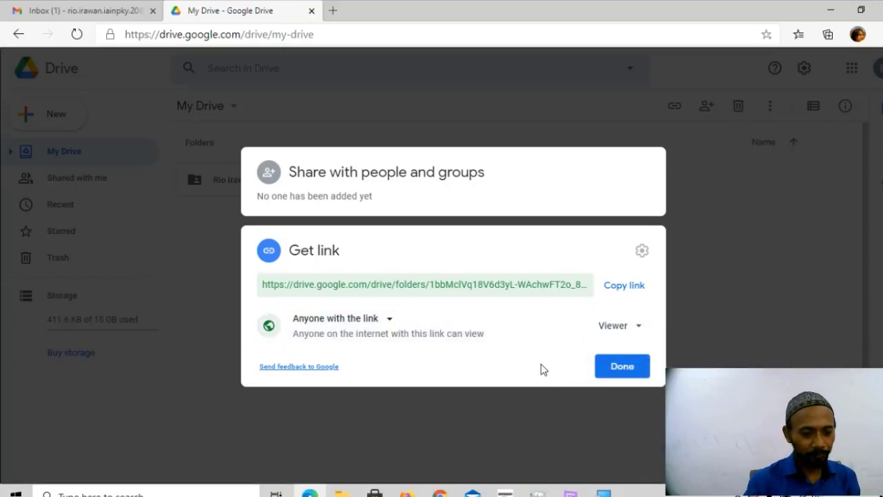
pyautogui.click(618, 292)
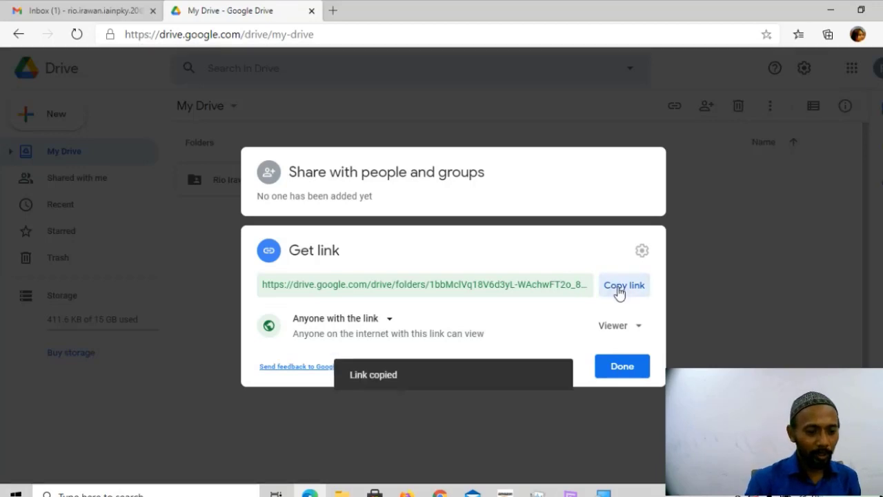
pyautogui.click(623, 367)
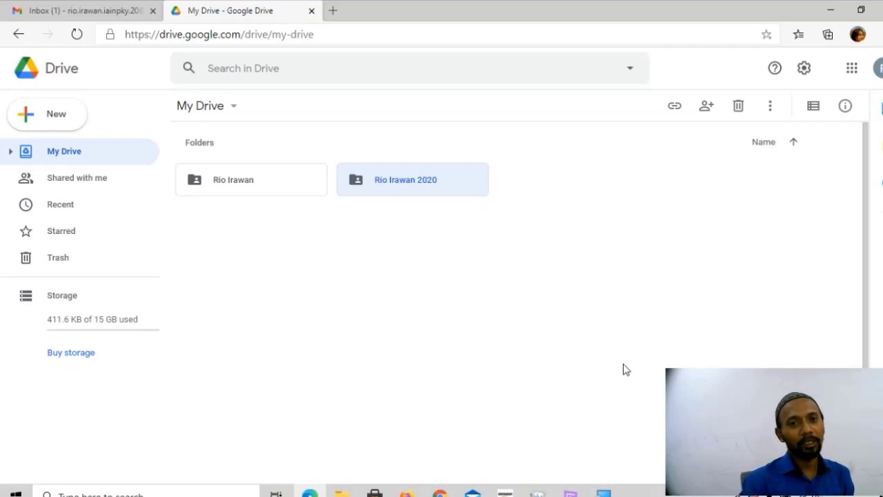
pyautogui.doubleClick(473, 188)
pyautogui.click(19, 34)
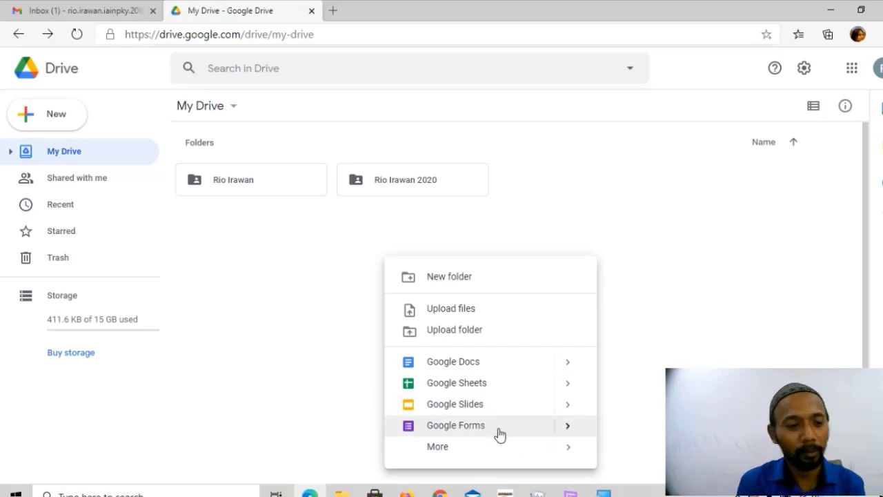
pyautogui.click(663, 319)
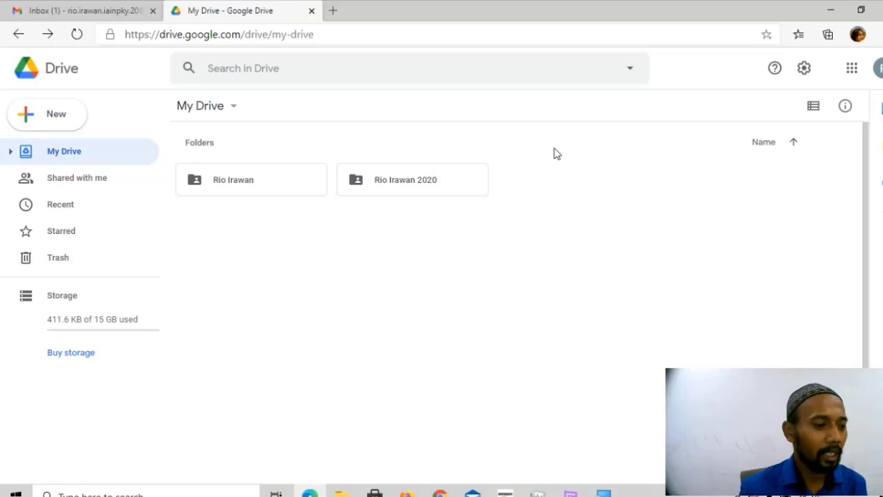
pyautogui.moveTo(566, 144); pyautogui.dragTo(214, 243)
pyautogui.click(290, 271)
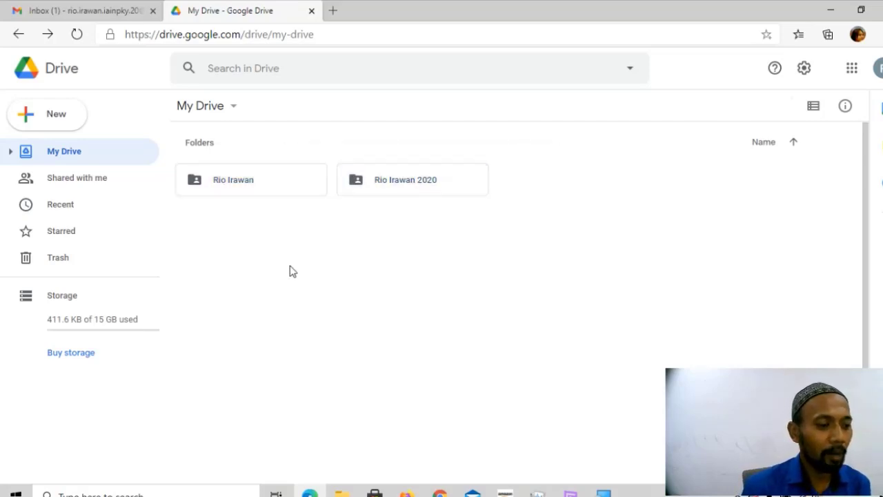
pyautogui.moveTo(549, 147); pyautogui.dragTo(184, 223)
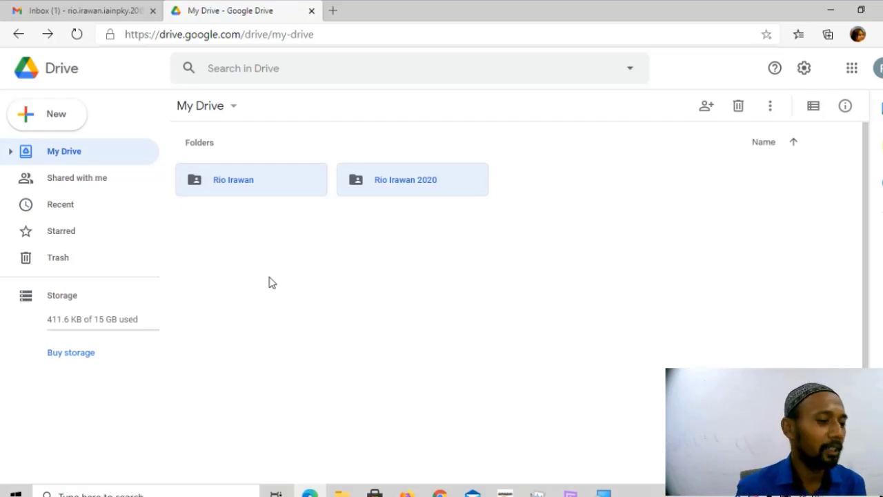
pyautogui.click(271, 283)
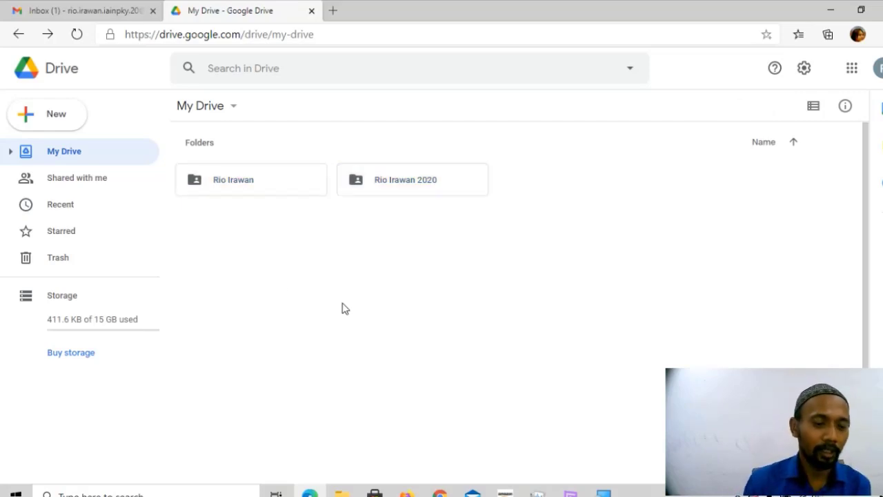